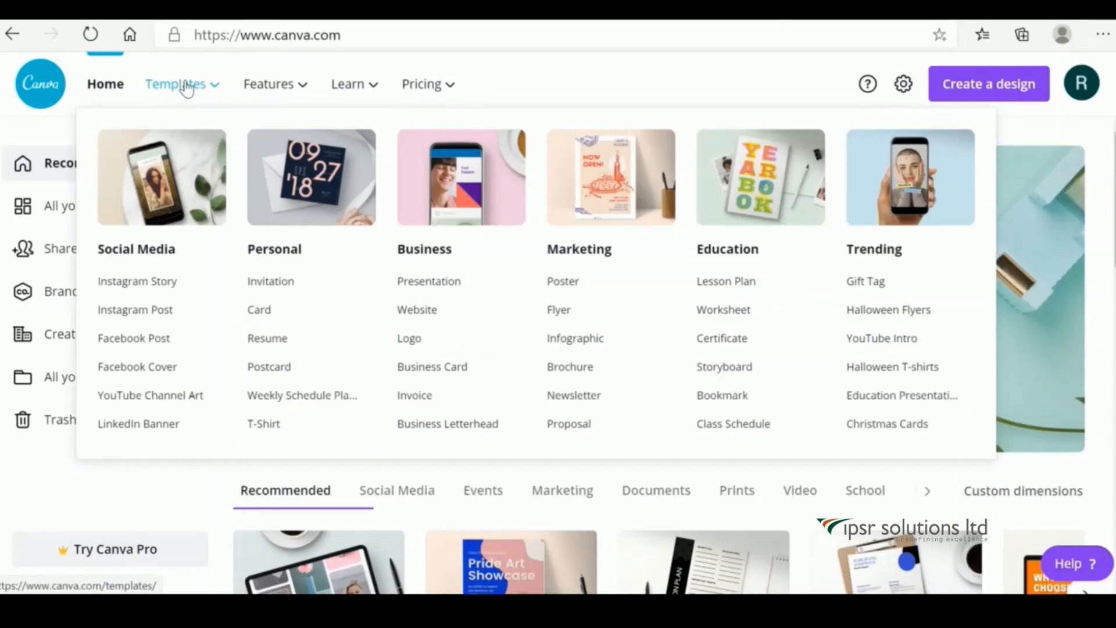
mouse_move(249, 92)
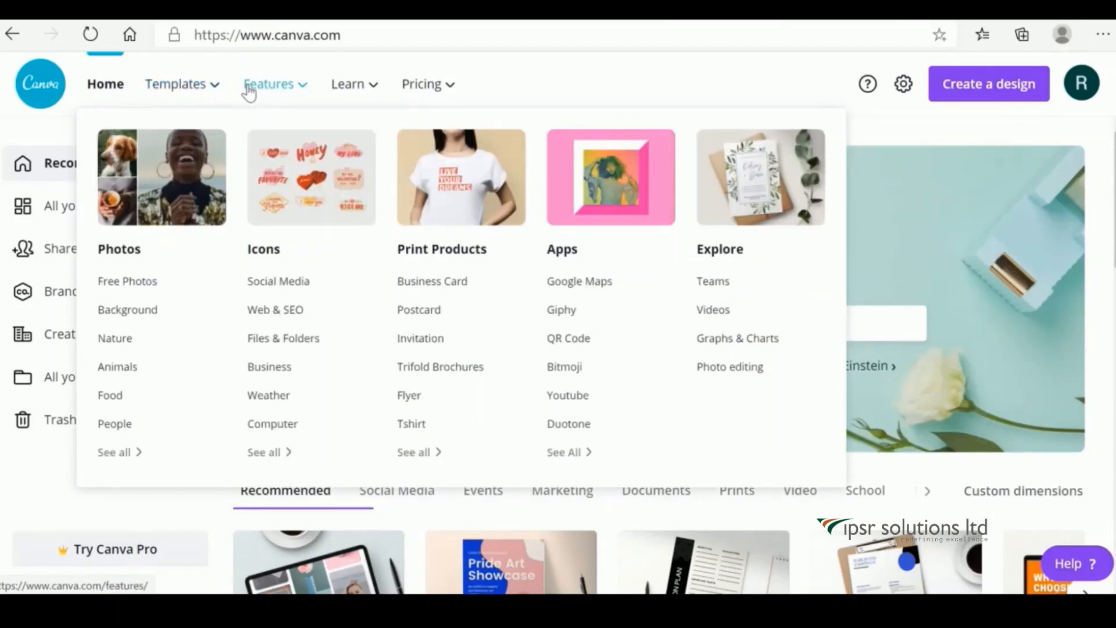
mouse_move(351, 91)
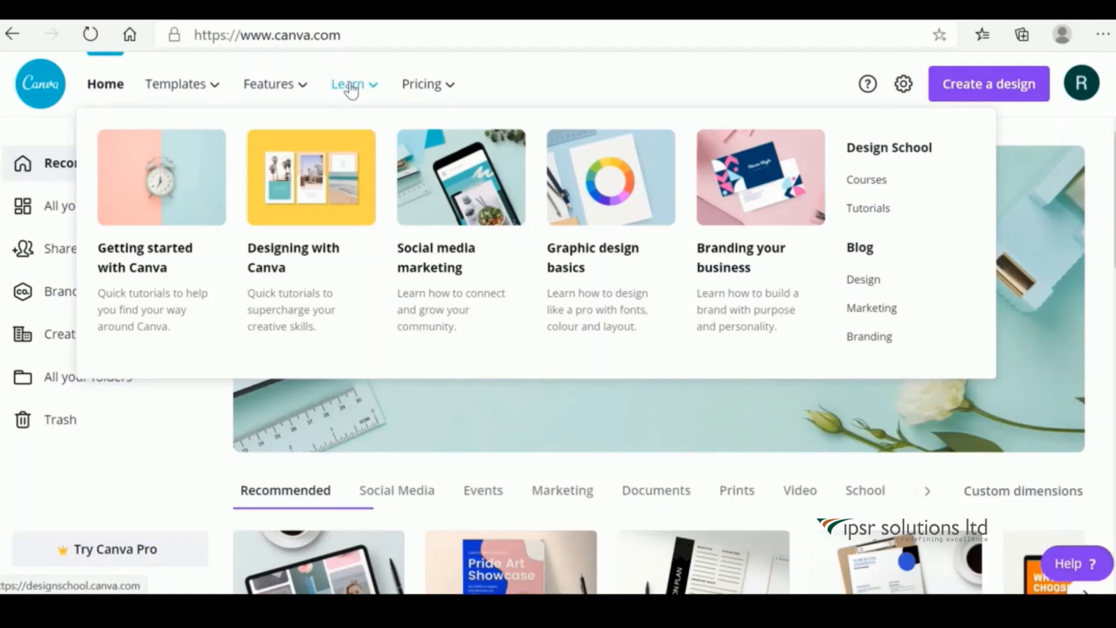
mouse_move(422, 91)
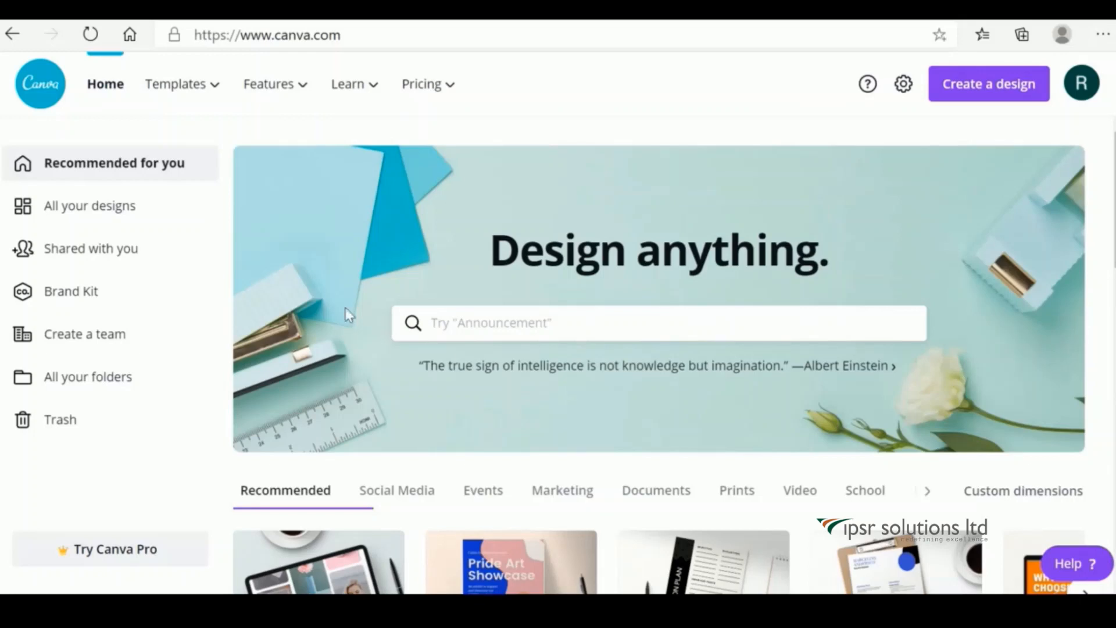
mouse_move(182, 84)
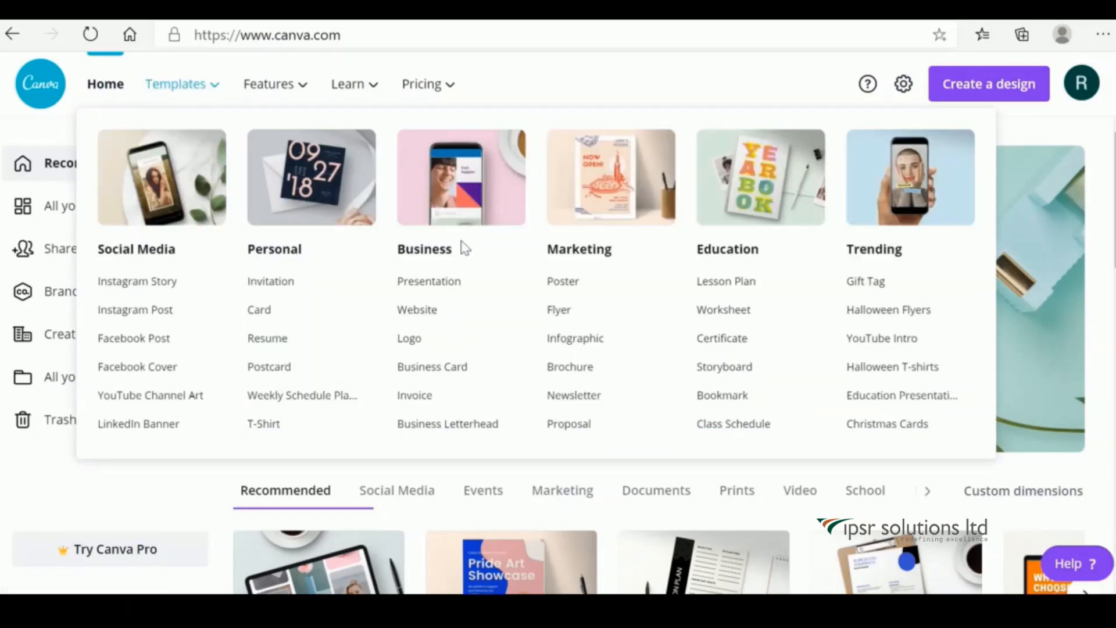
Go to the Business Card templates page and create a blank business card.
click(430, 375)
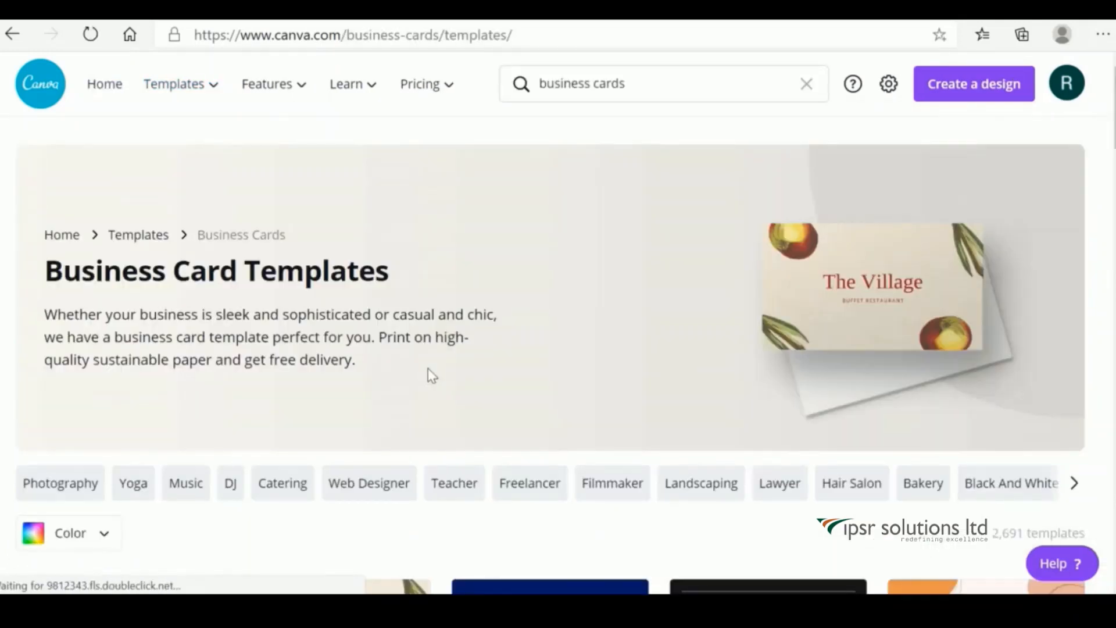
scroll(429, 377, down, 5)
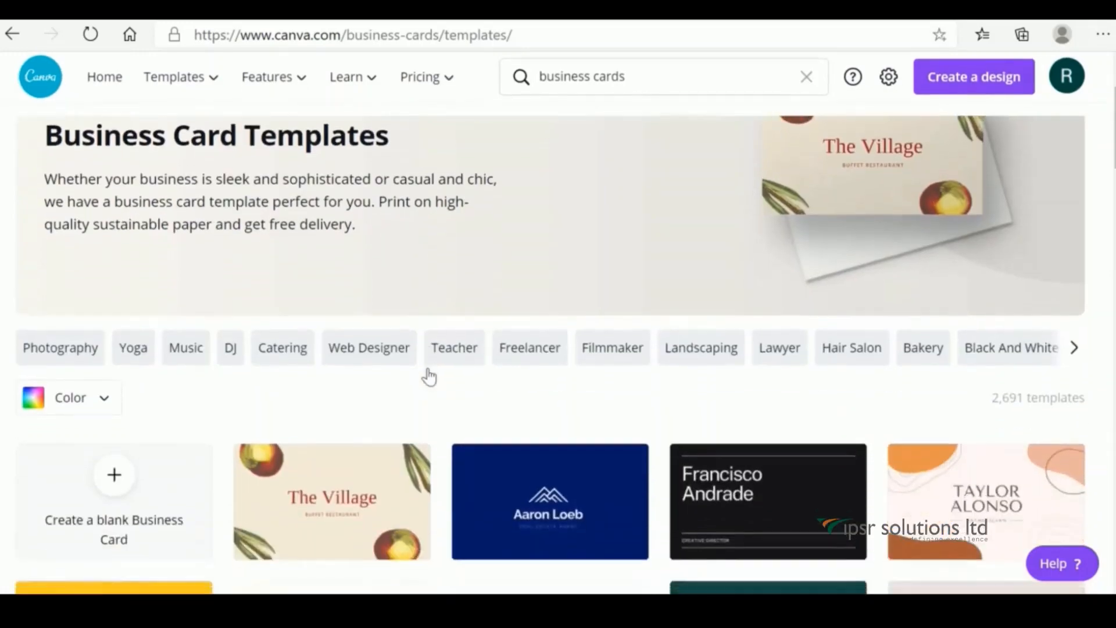
scroll(428, 376, down, 9)
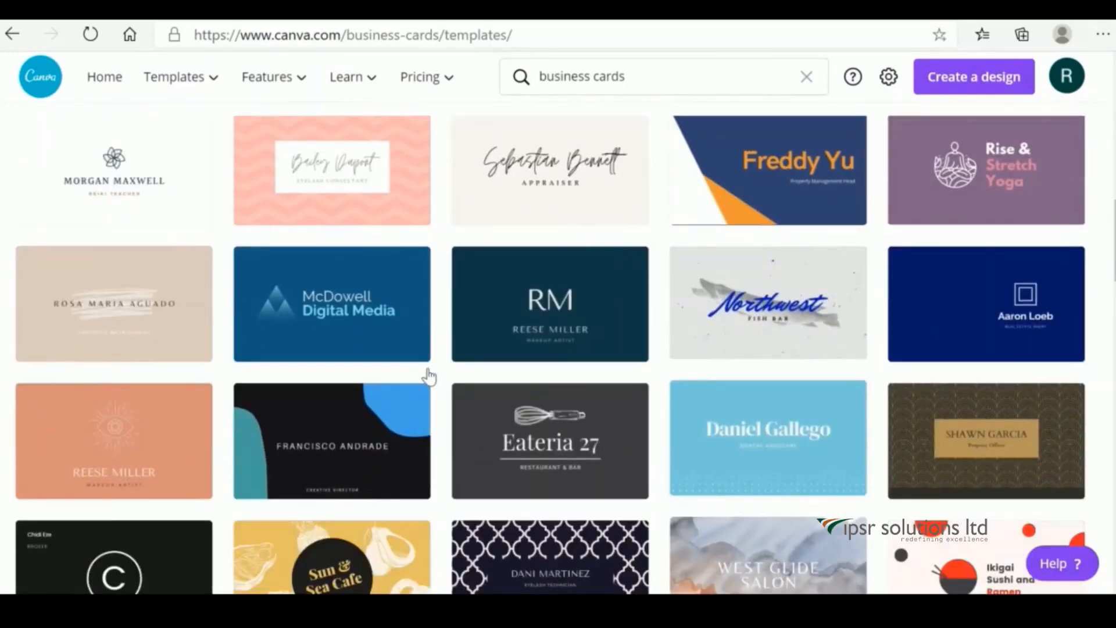
scroll(429, 376, up, 8)
scroll(429, 377, up, 3)
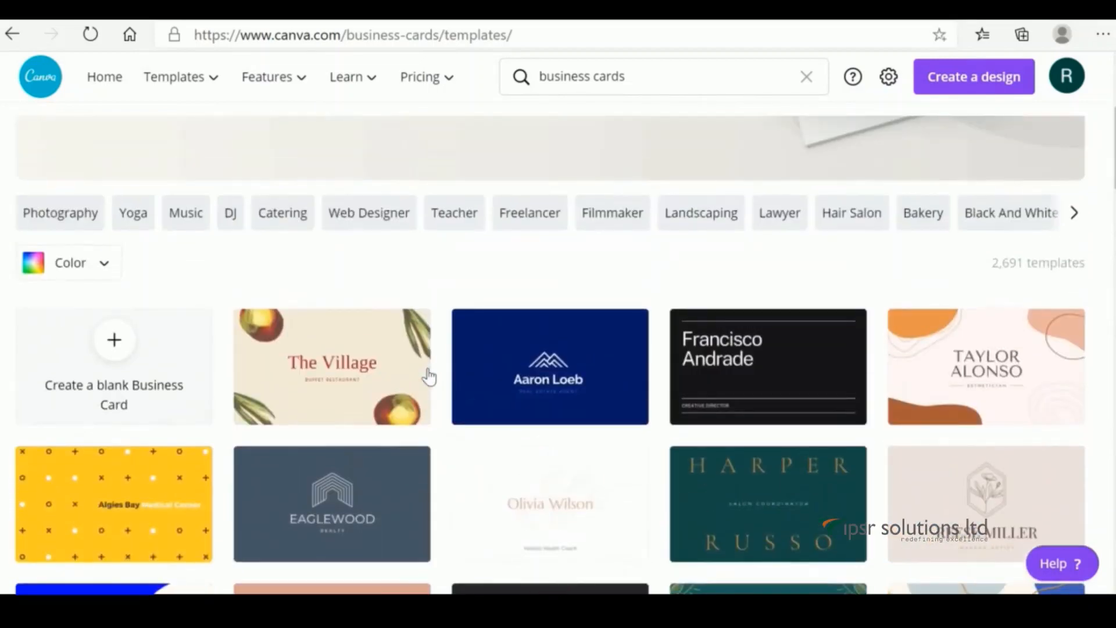
click(123, 349)
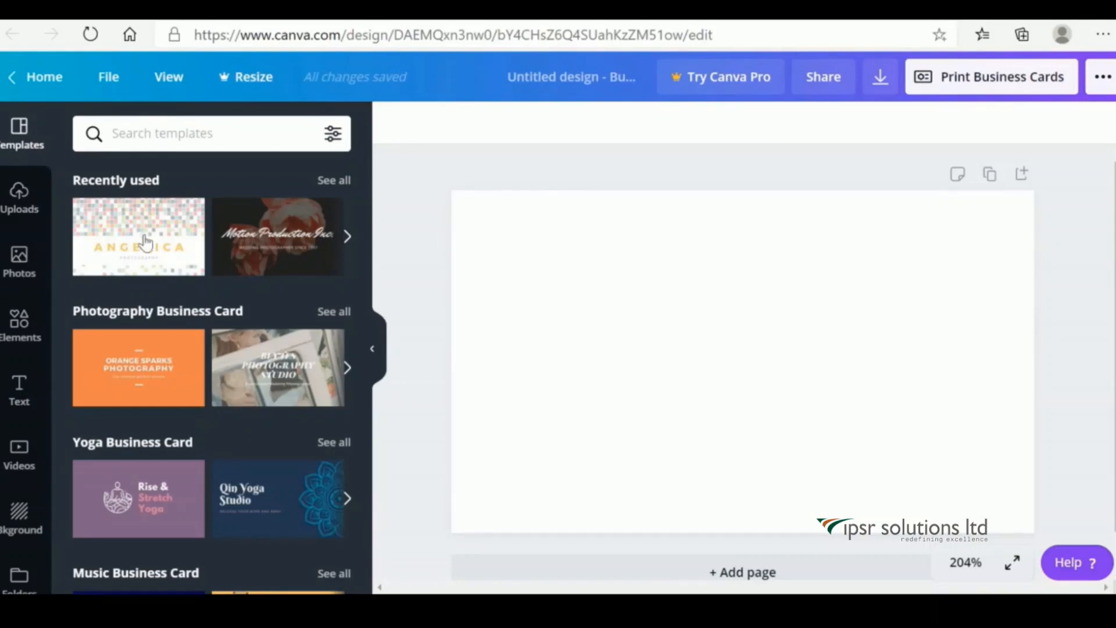
click(20, 198)
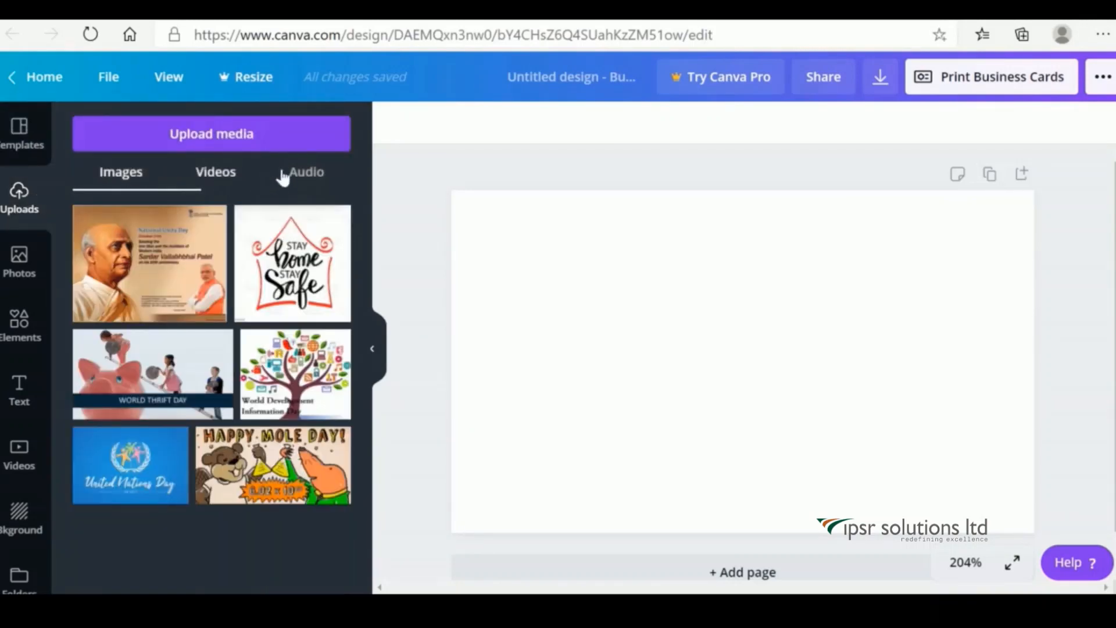
click(19, 264)
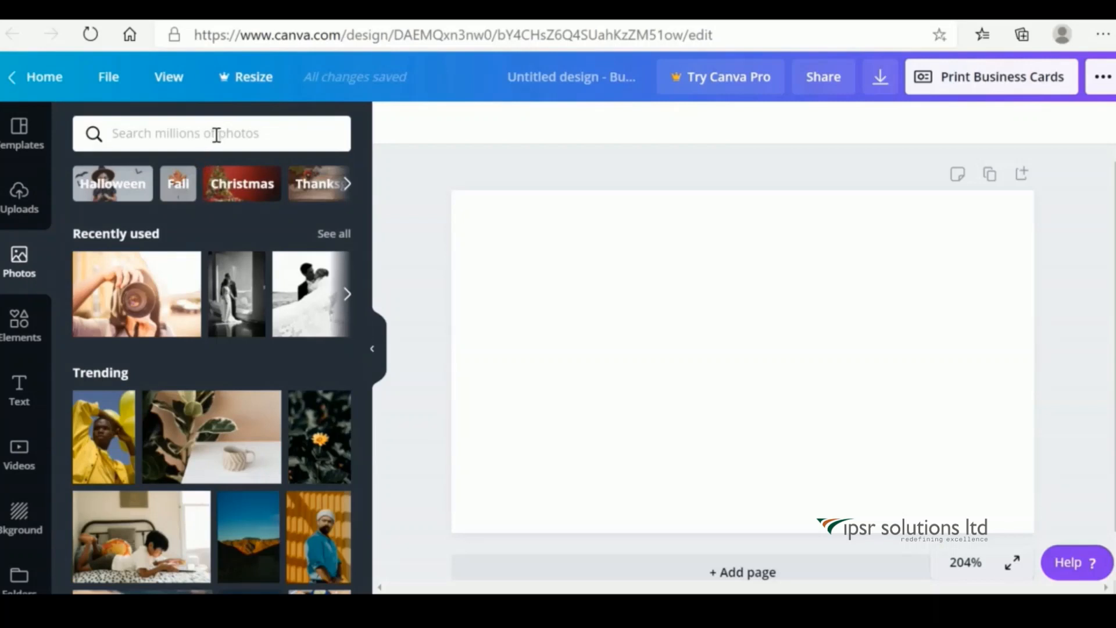
click(27, 335)
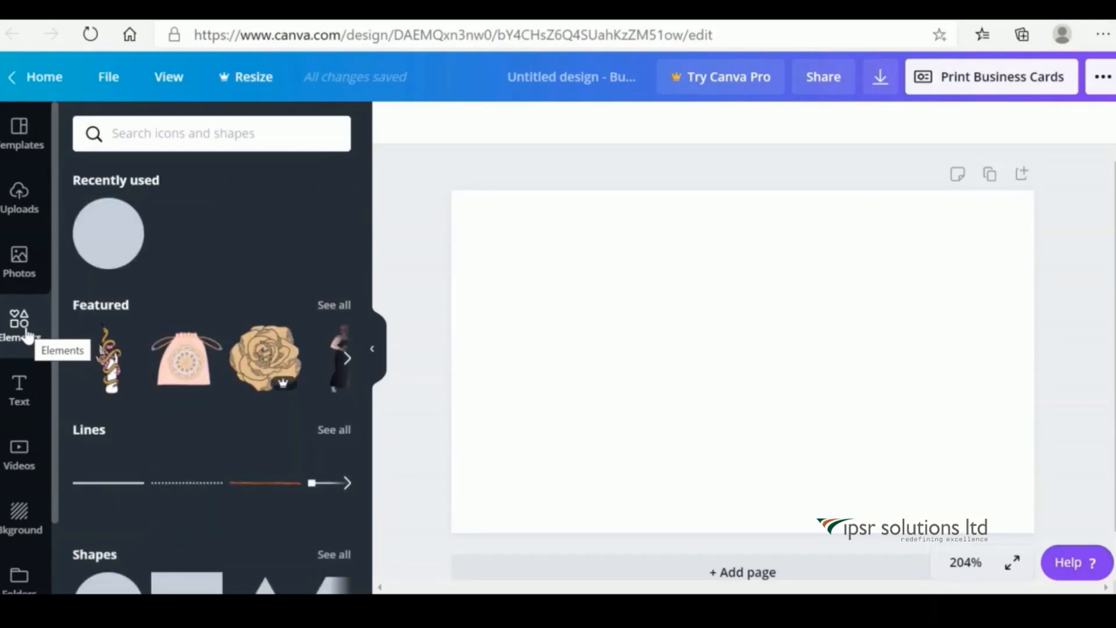
click(21, 394)
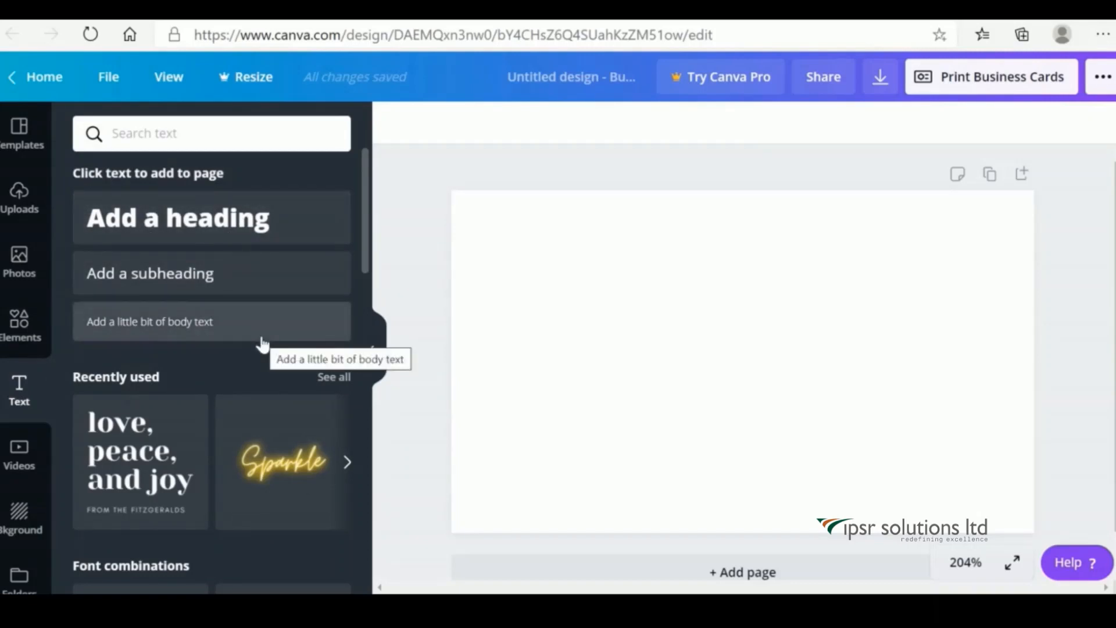
drag(369, 251, 372, 318)
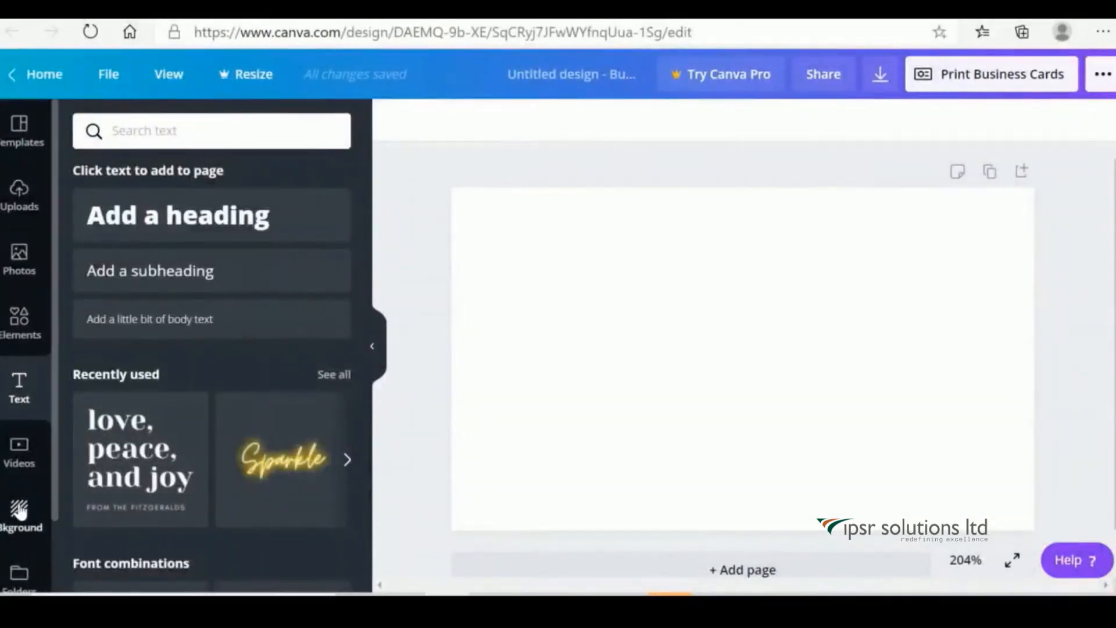
click(19, 511)
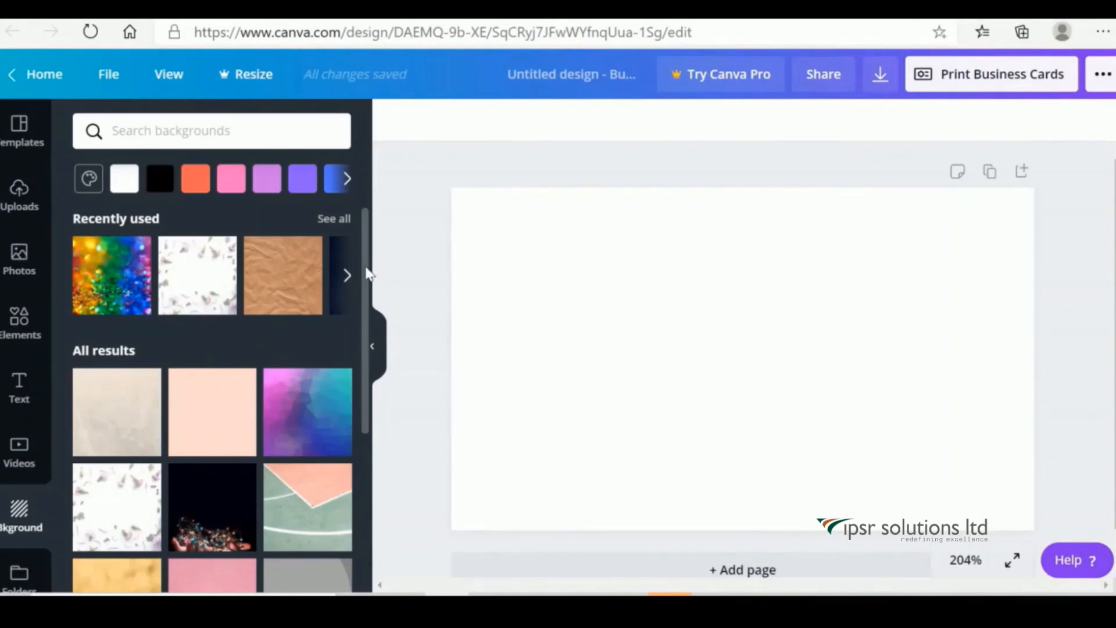
mouse_move(368, 274)
mouse_down()
mouse_move(371, 334)
mouse_move(372, 267)
mouse_up()
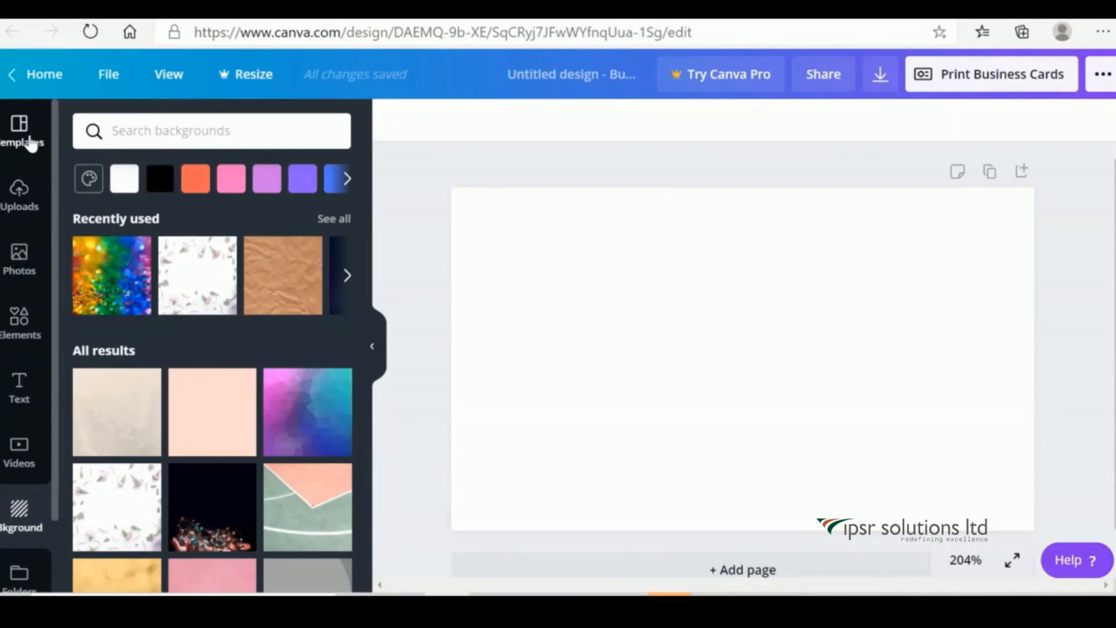
click(19, 130)
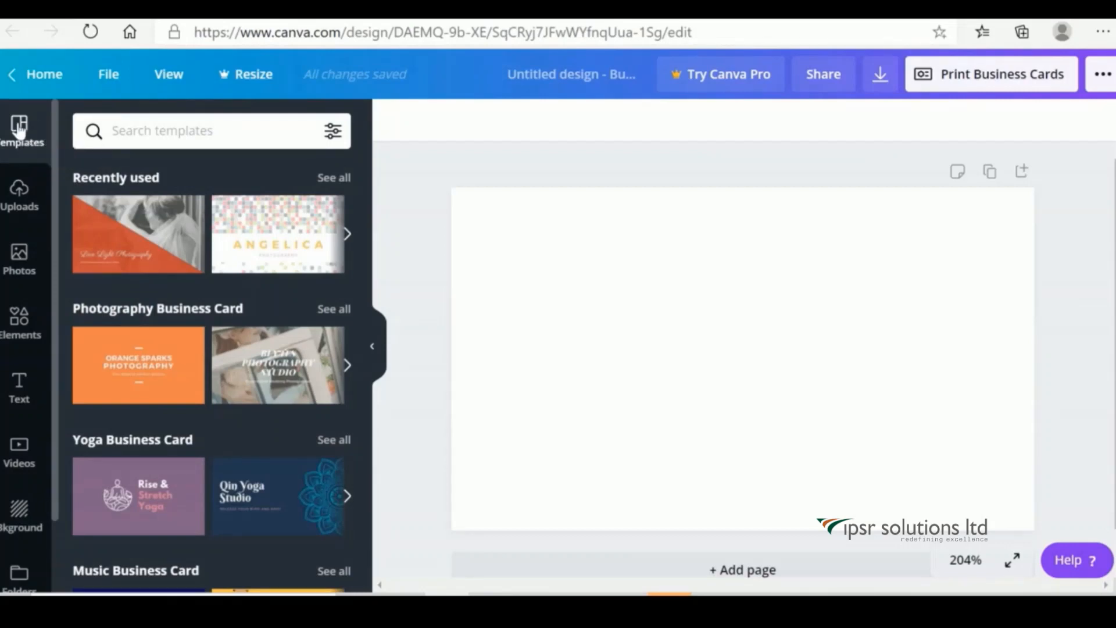
Search 'Photography Business Card' templates and open the Owlens Photography (Brown Photographer's) template.
click(162, 130)
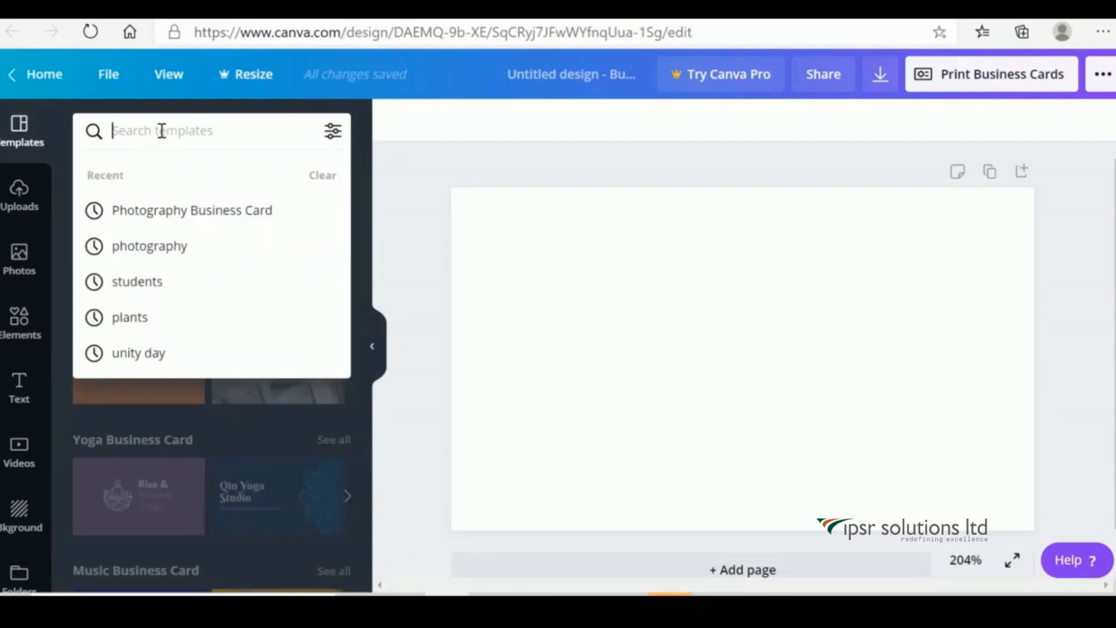
click(202, 210)
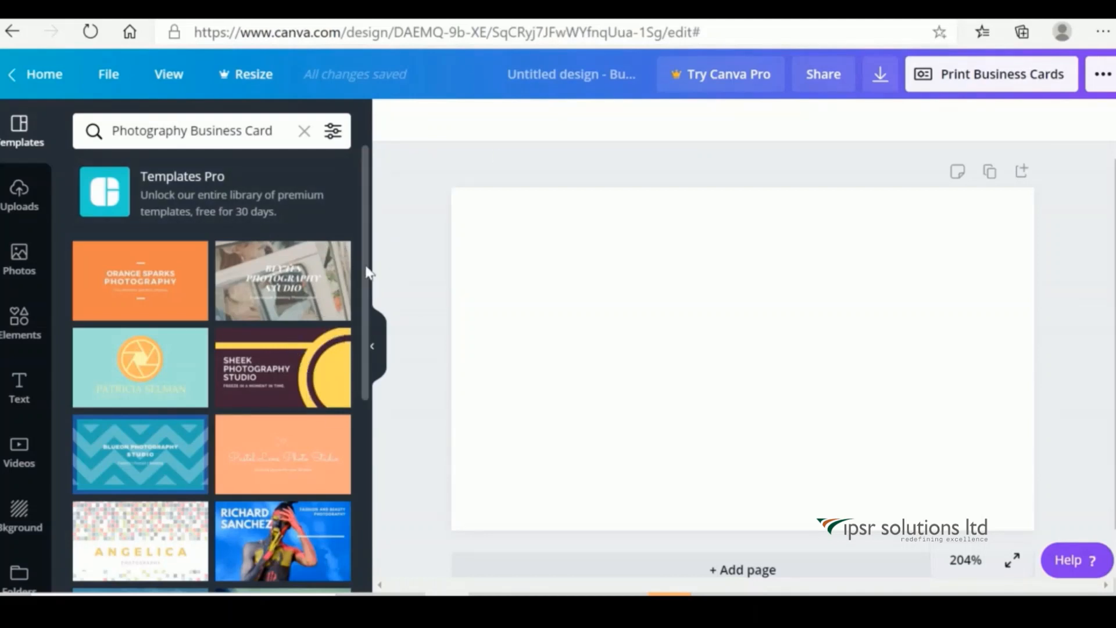
drag(368, 272, 380, 559)
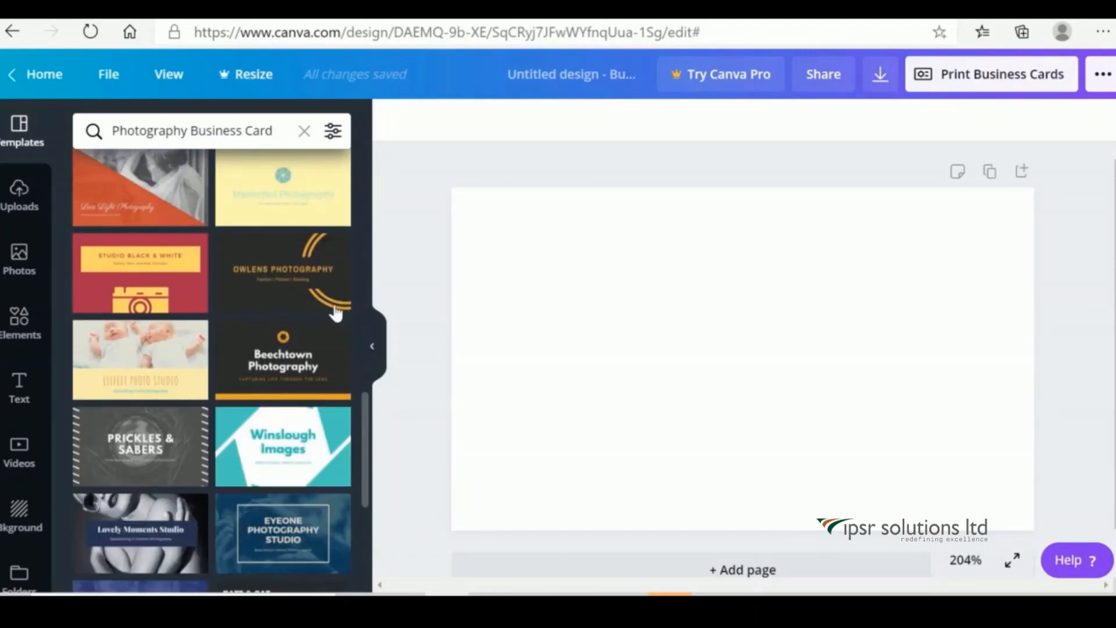
click(290, 285)
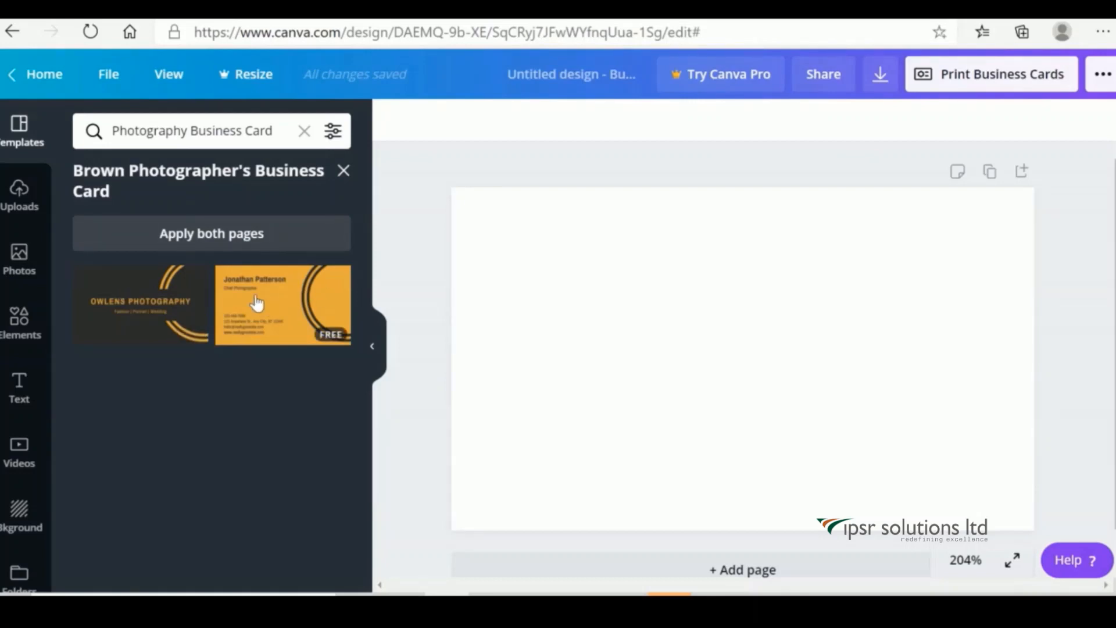
Apply the Brown Photographer's template to both sides and retitle the heading ANGEL EYES PHOTOGRAPHY.
click(204, 240)
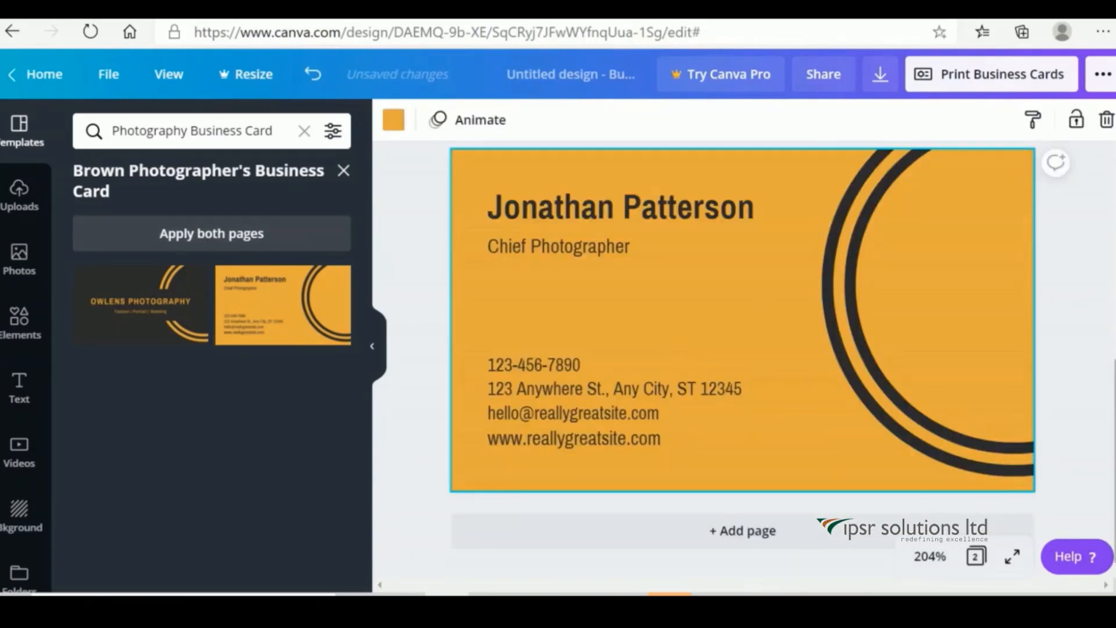
drag(1113, 382, 1113, 195)
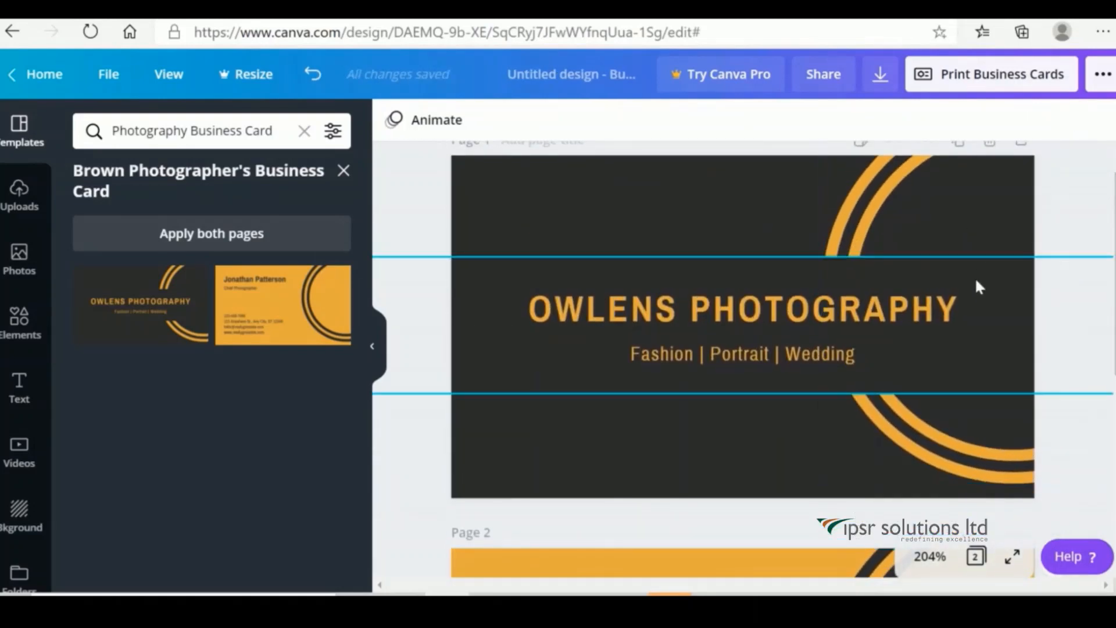
click(977, 310)
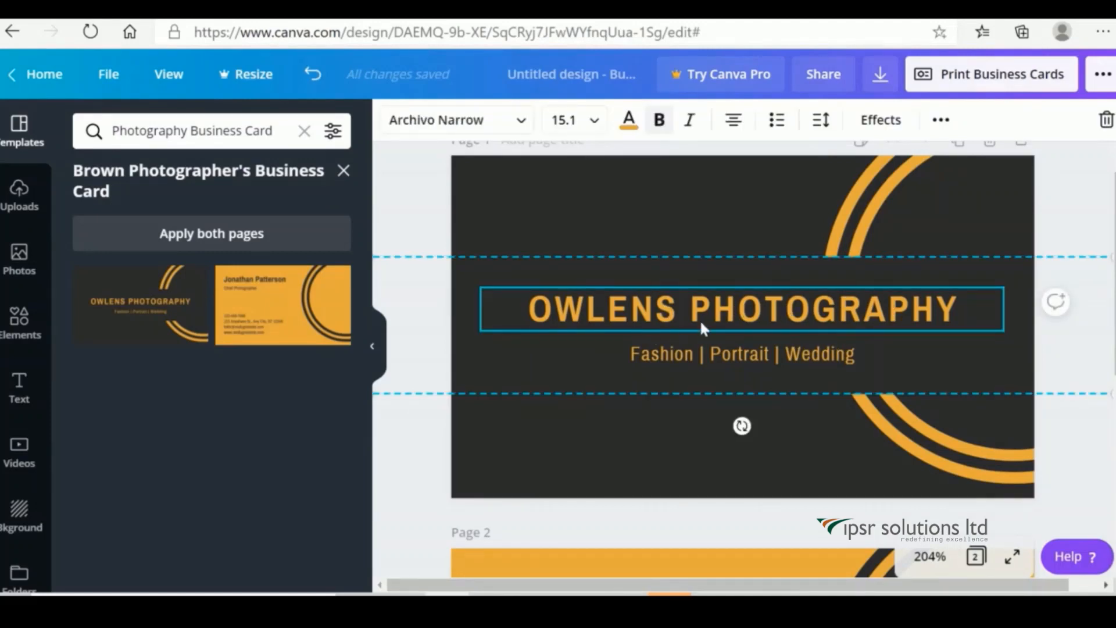
click(678, 306)
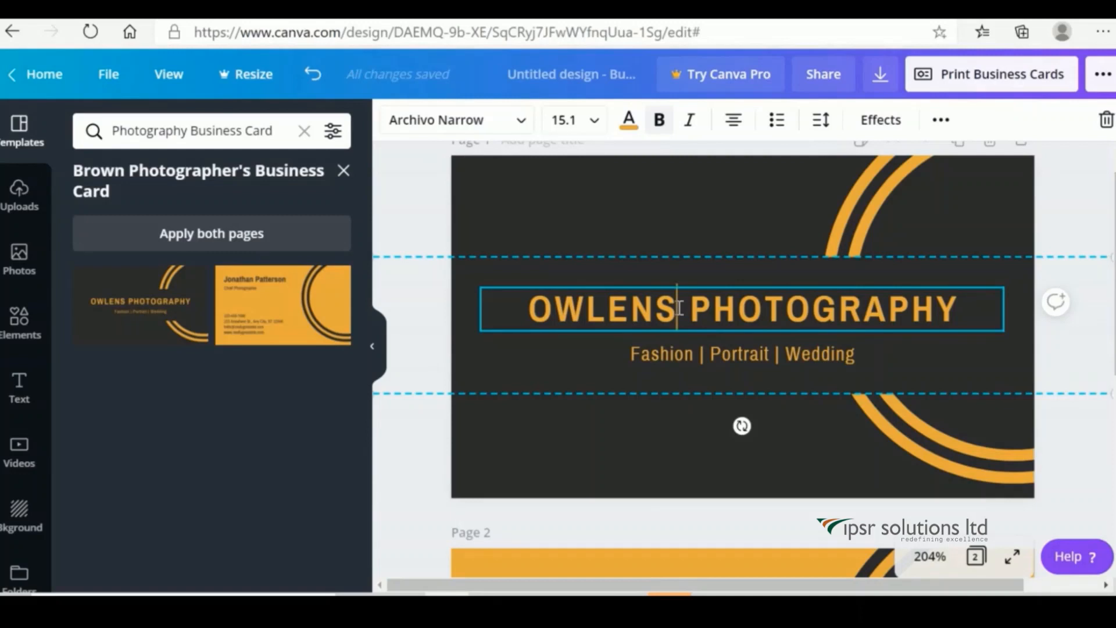
key(BackSpace)
key(BackSpace)
key(BackSpace)
key(BackSpace)
key(BackSpace)
key(BackSpace)
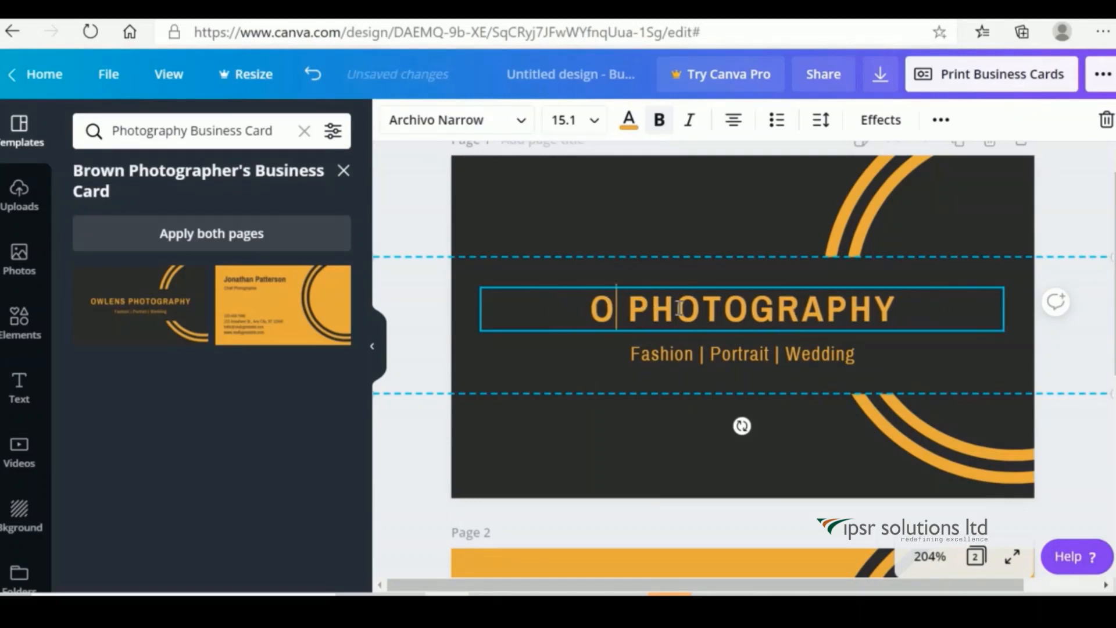
text(ANGEL)
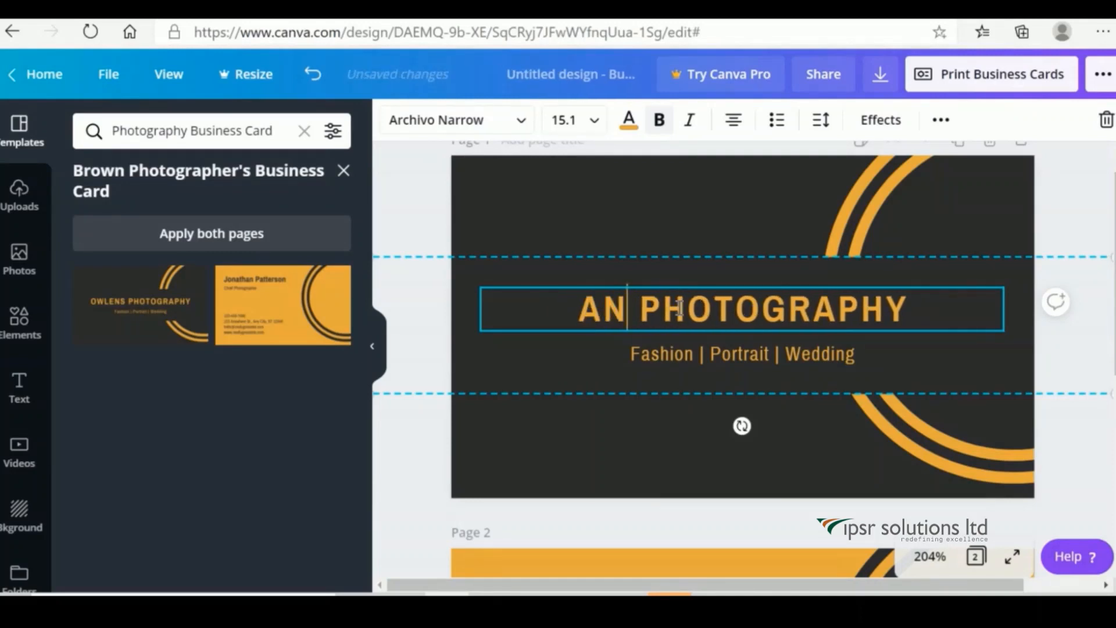
text( EYES)
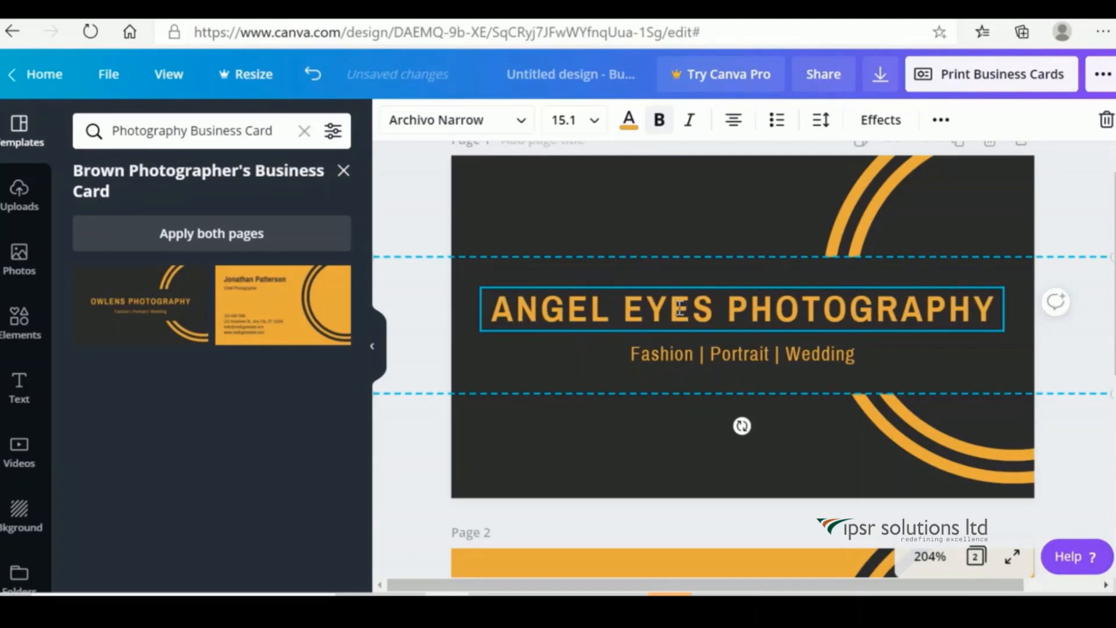
click(520, 122)
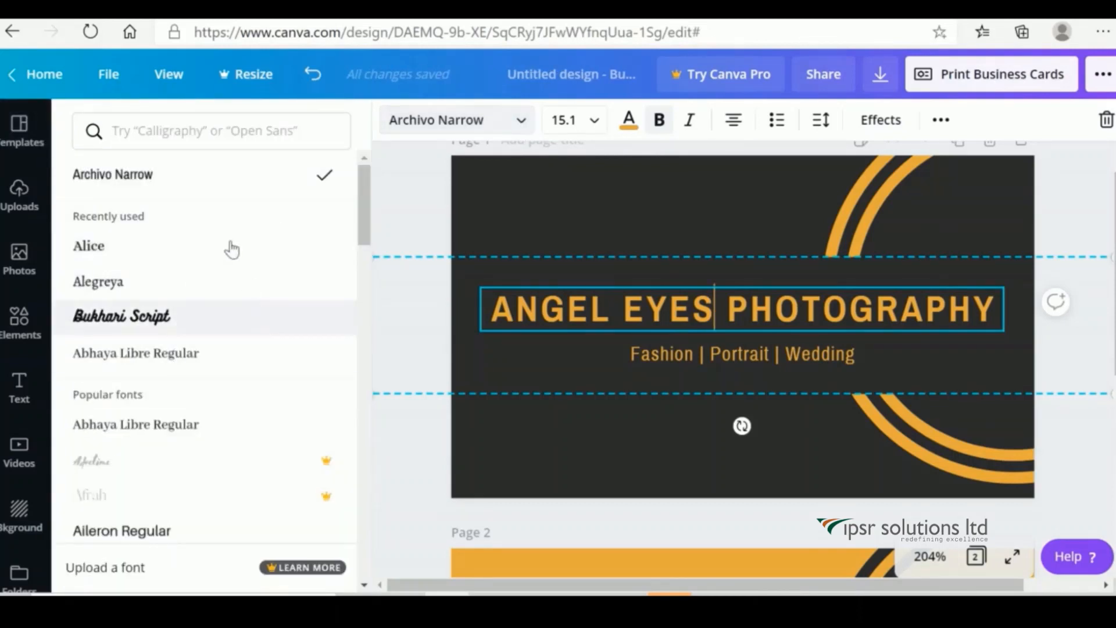
Look over the title's font size and colour options, then scroll to the orange back card.
click(594, 122)
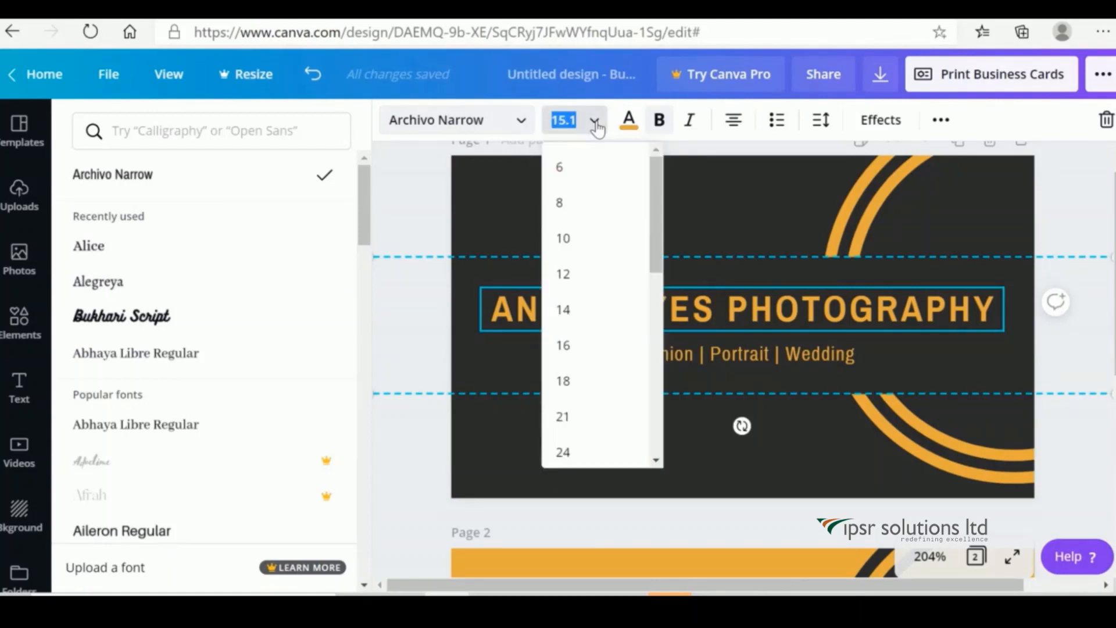
click(629, 124)
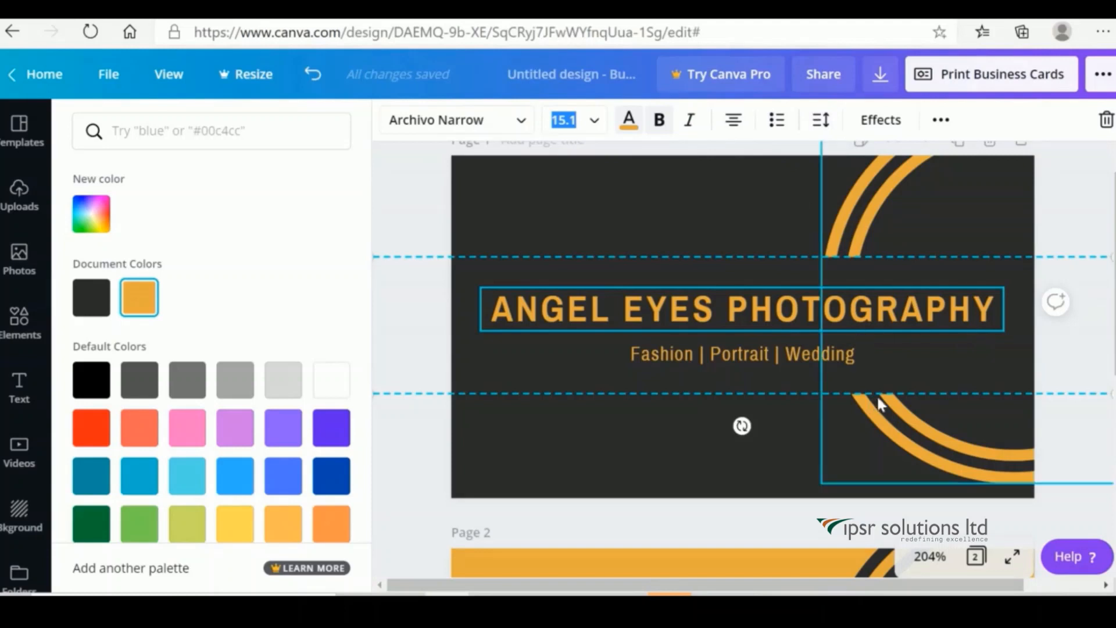
click(896, 364)
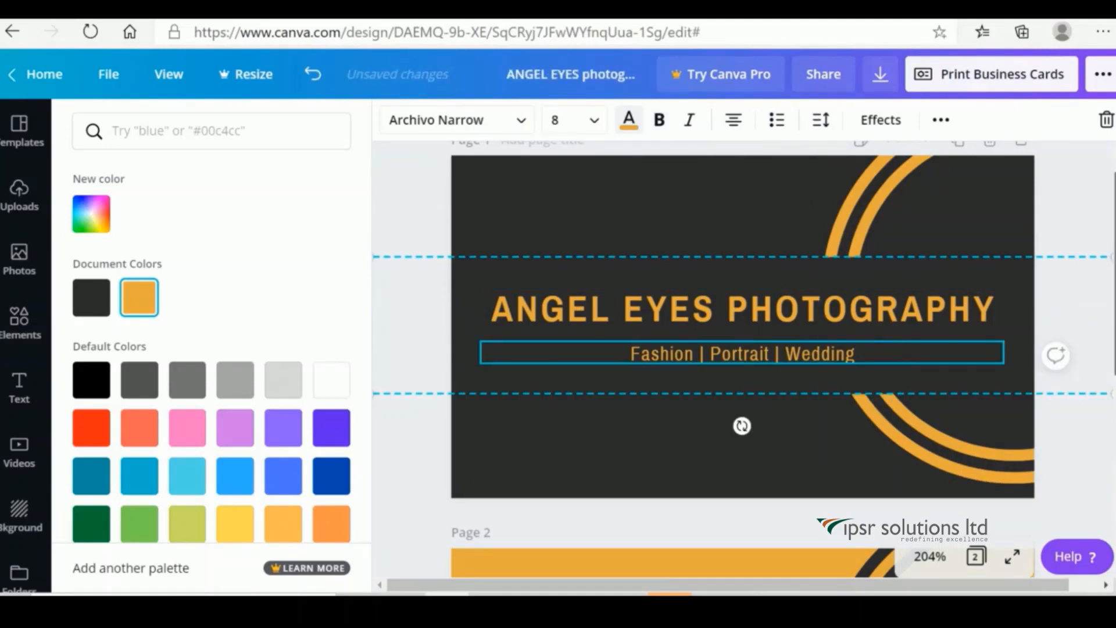
scroll(743, 360, down, 4)
scroll(743, 359, down, 1)
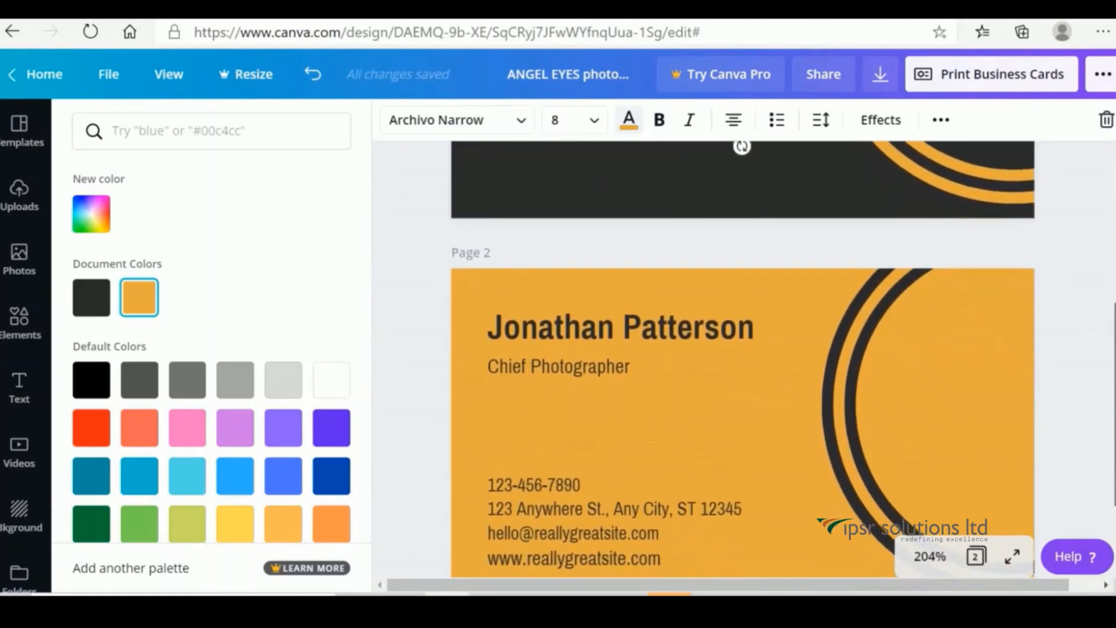
Replace the back card's sample name with the photographer's full name at font size 12.
click(758, 297)
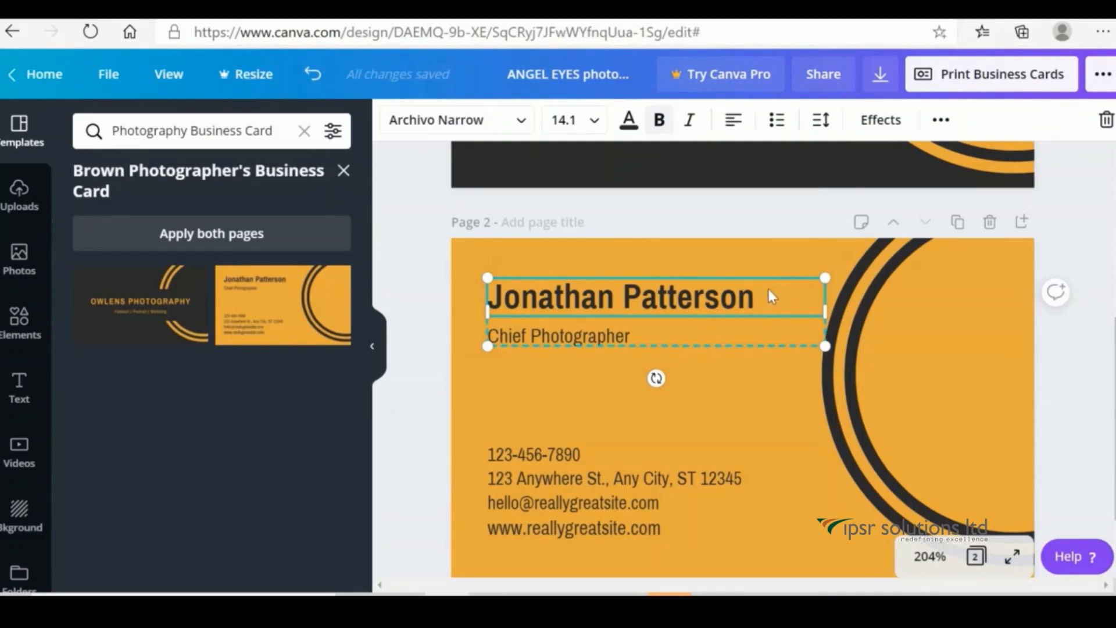
key(BackSpace)
key(BackSpace)
key(BackSpace)
key(BackSpace)
key(BackSpace)
key(BackSpace)
key(BackSpace)
key(BackSpace)
key(BackSpace)
key(BackSpace)
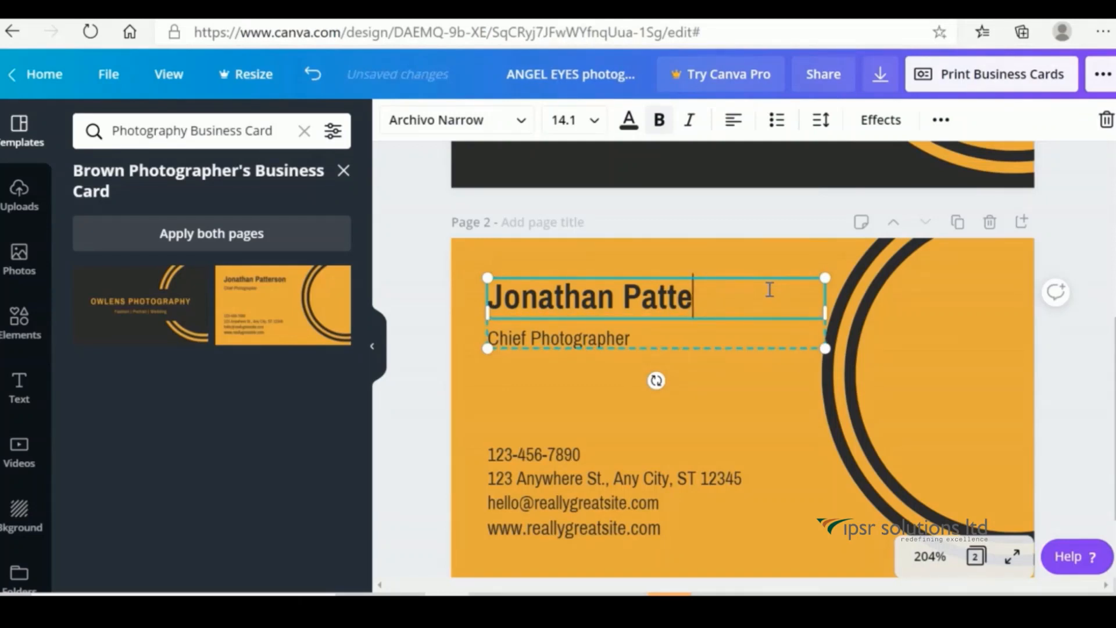
key(BackSpace)
key(BackSpace)
key(BackSpace)
key(BackSpace)
key(BackSpace)
key(BackSpace)
key(BackSpace)
key(BackSpace)
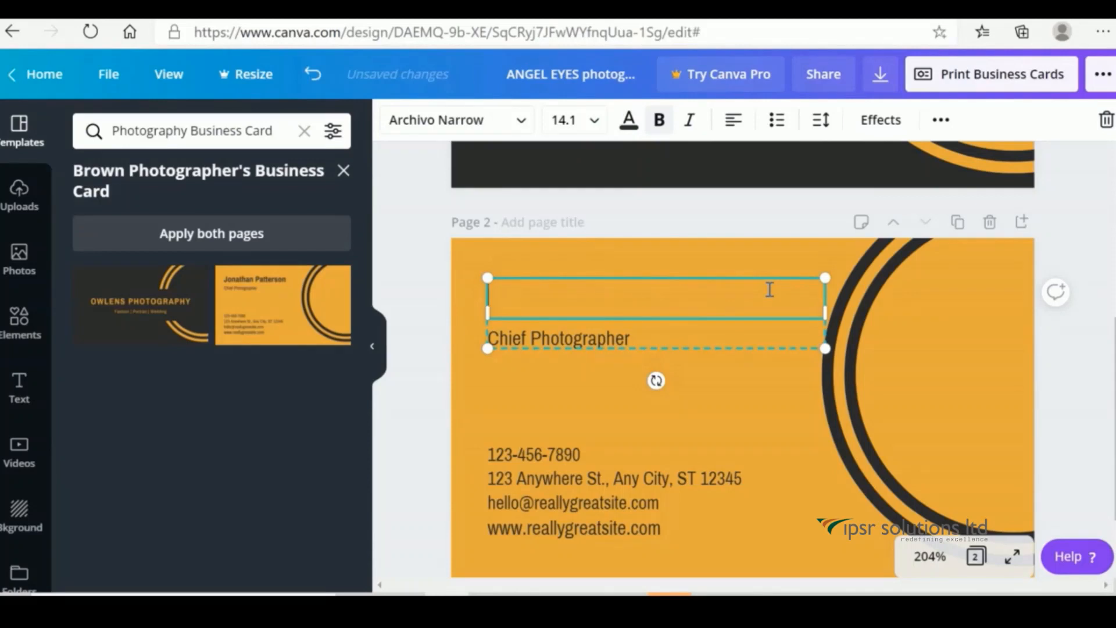
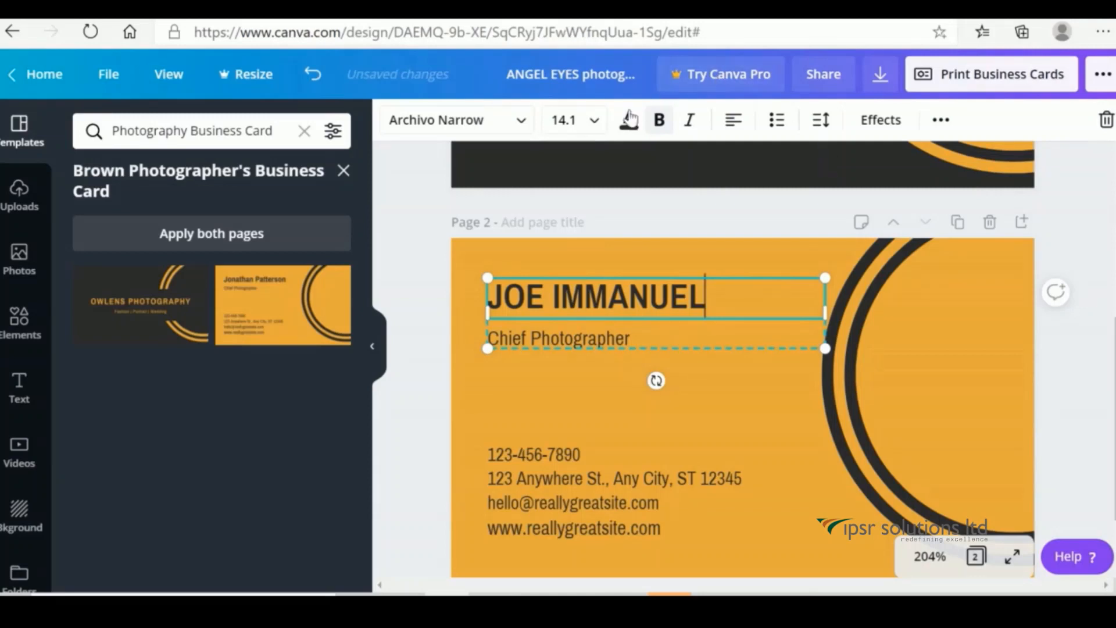
click(595, 124)
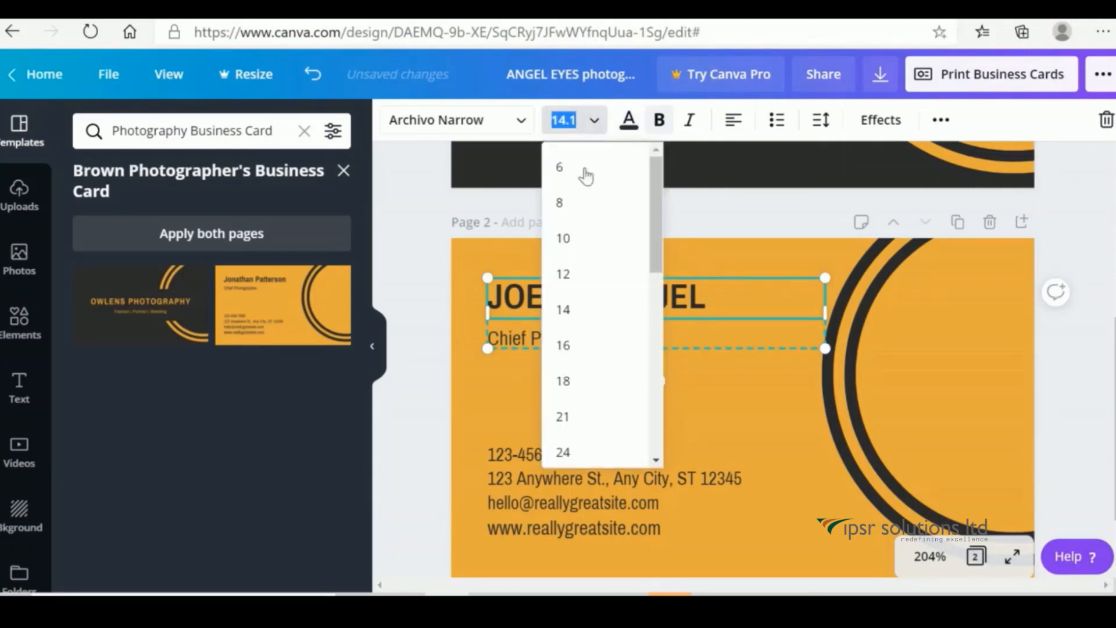
click(581, 273)
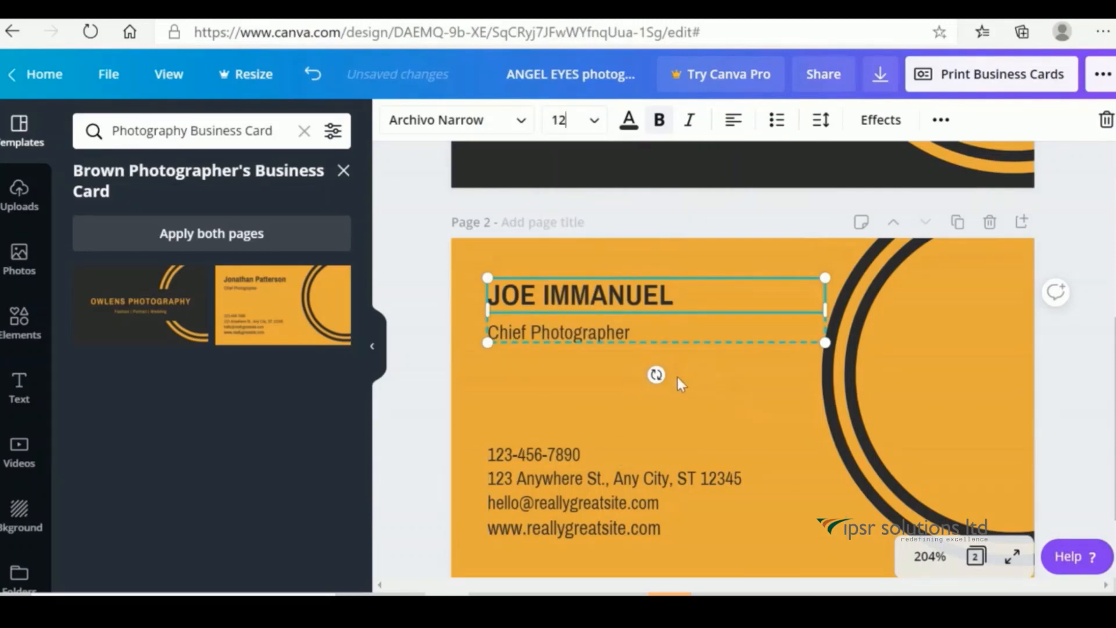
click(706, 405)
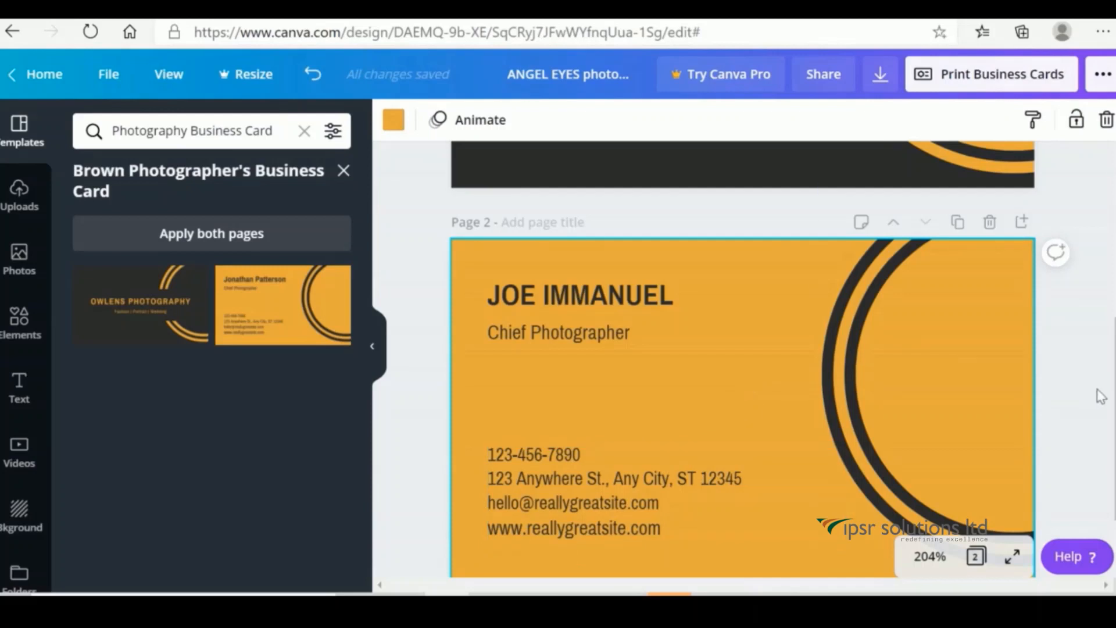
Review both sides of the card, then bring up the design's sharing options.
scroll(1097, 394, up, 4)
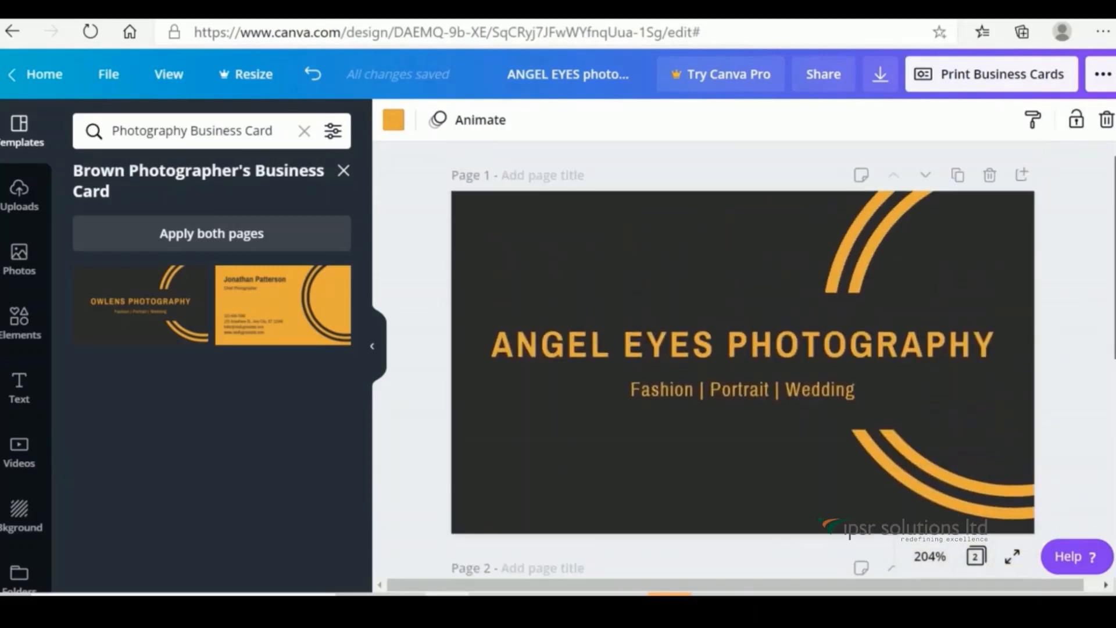
scroll(742, 360, down, 4)
scroll(742, 361, down, 2)
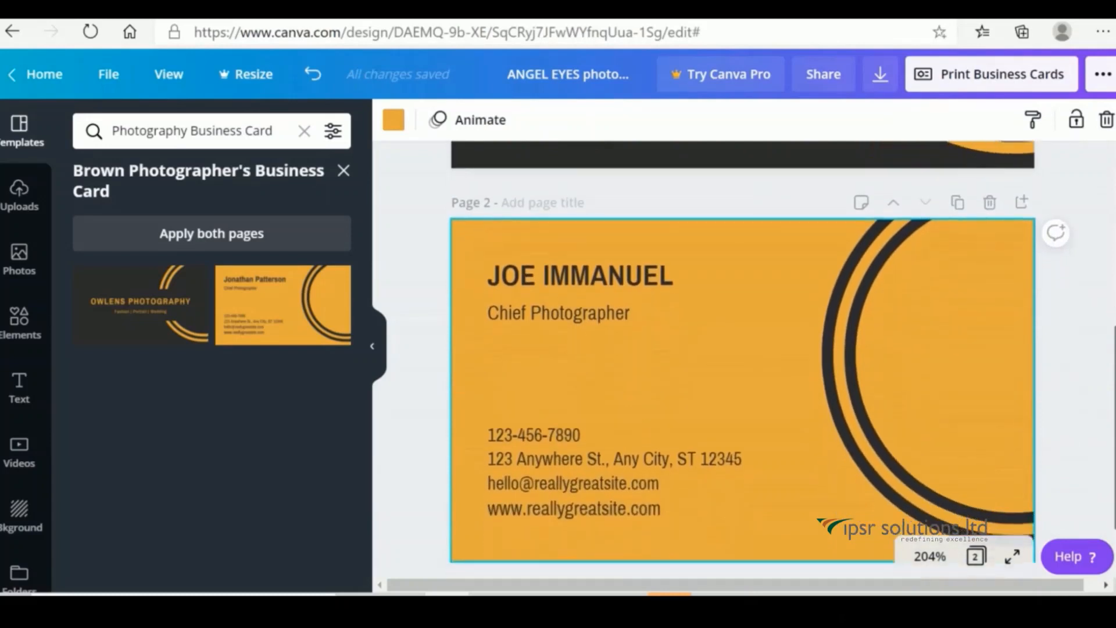
scroll(742, 361, up, 5)
scroll(742, 360, up, 1)
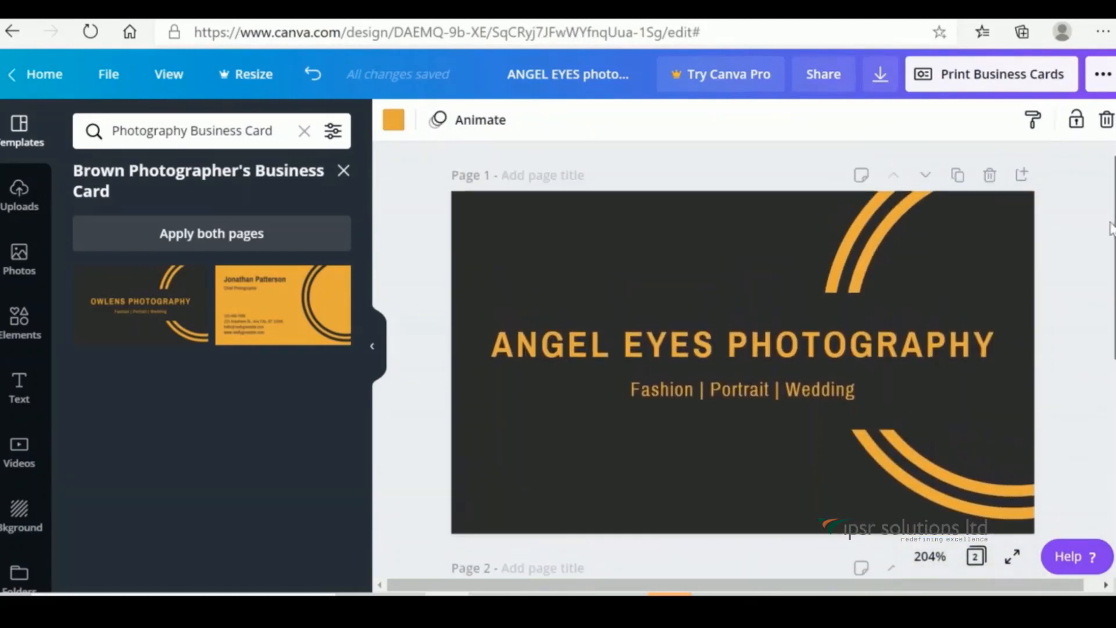
click(824, 86)
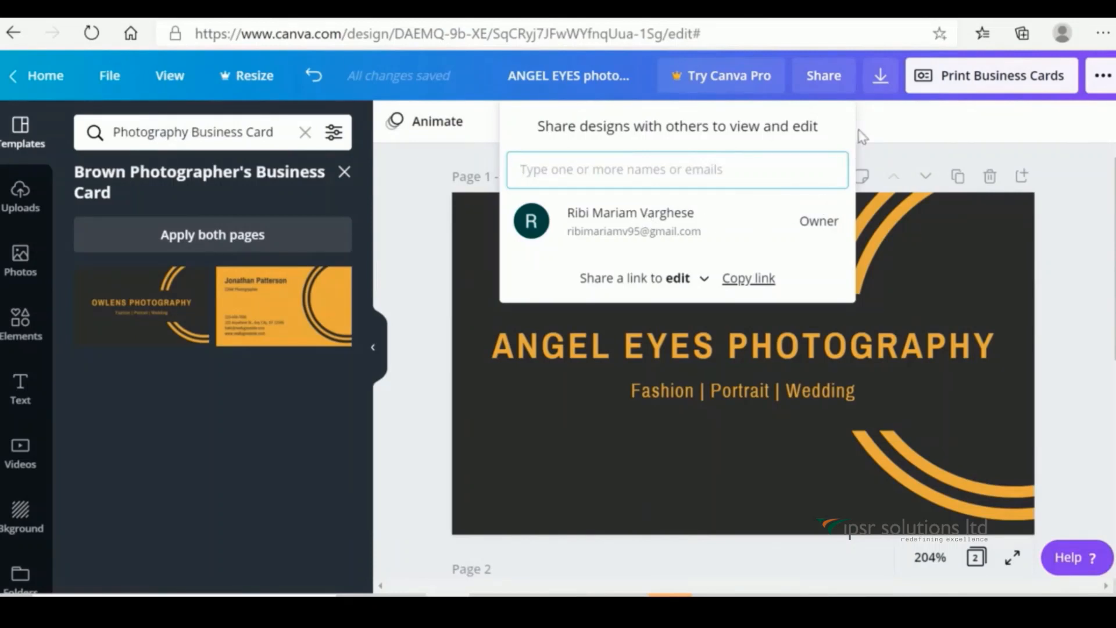
Confirm both pages will download as PDF Print, then dismiss the download panel.
click(882, 77)
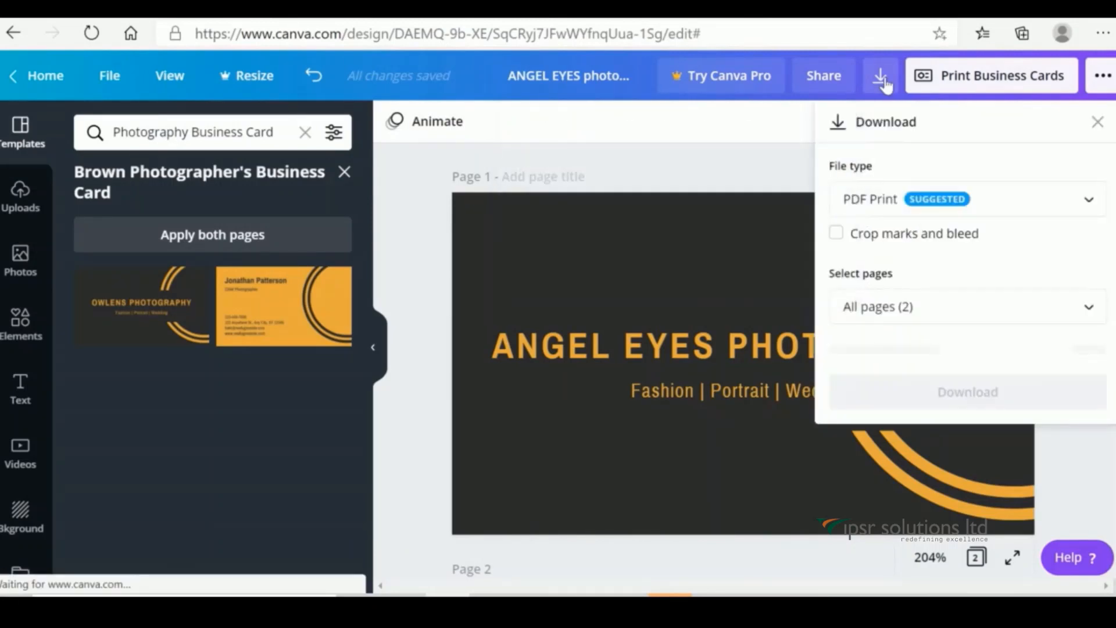
click(1092, 204)
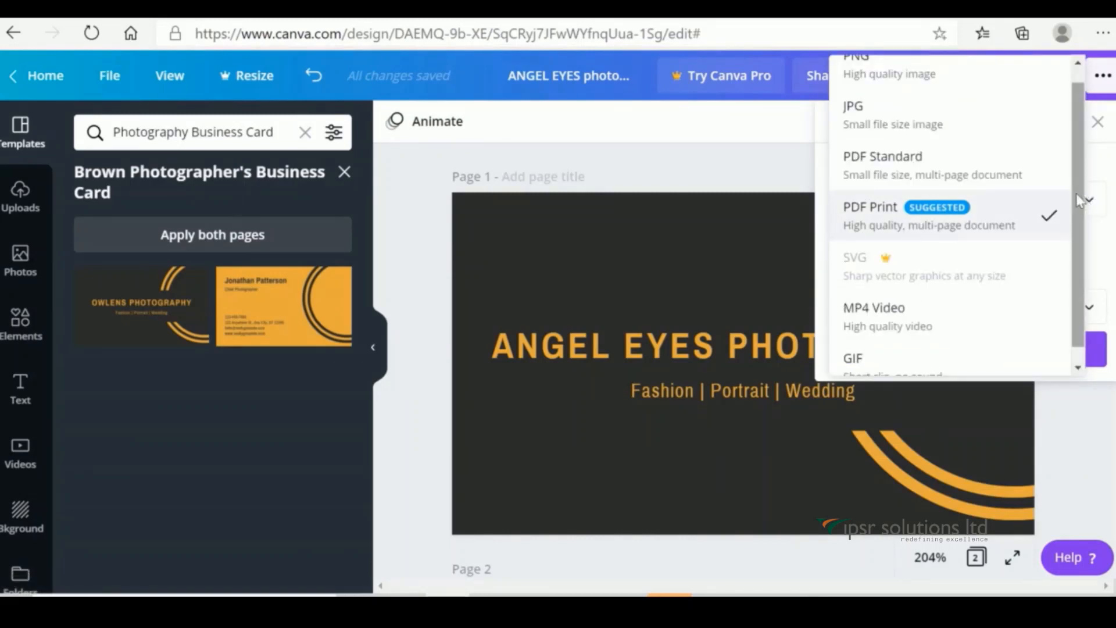
drag(1078, 194, 1074, 161)
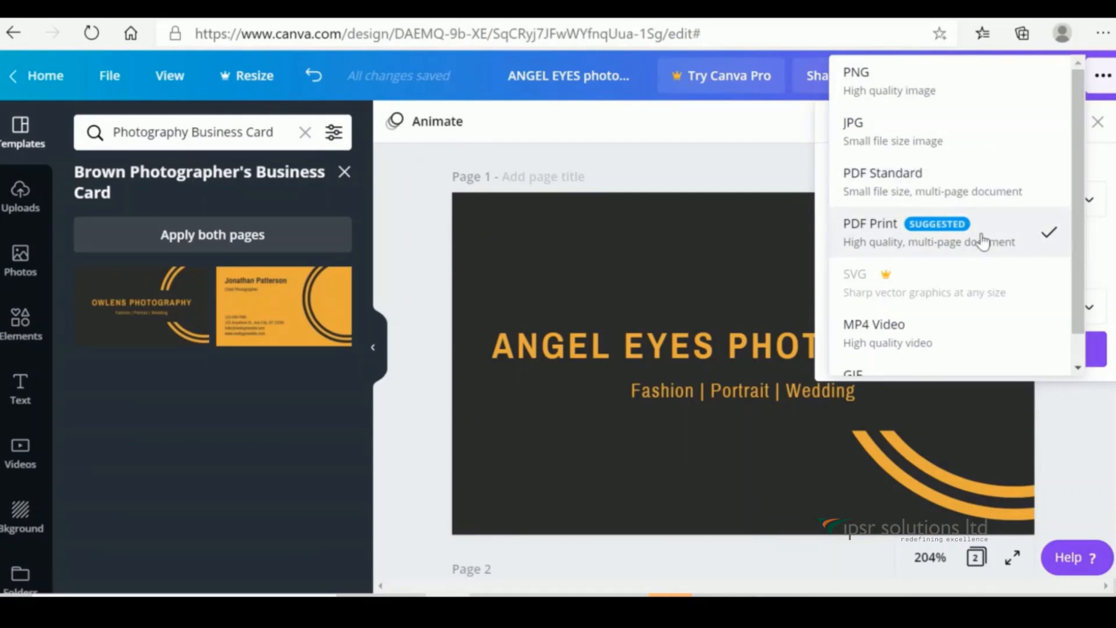
scroll(1084, 210, down, 1)
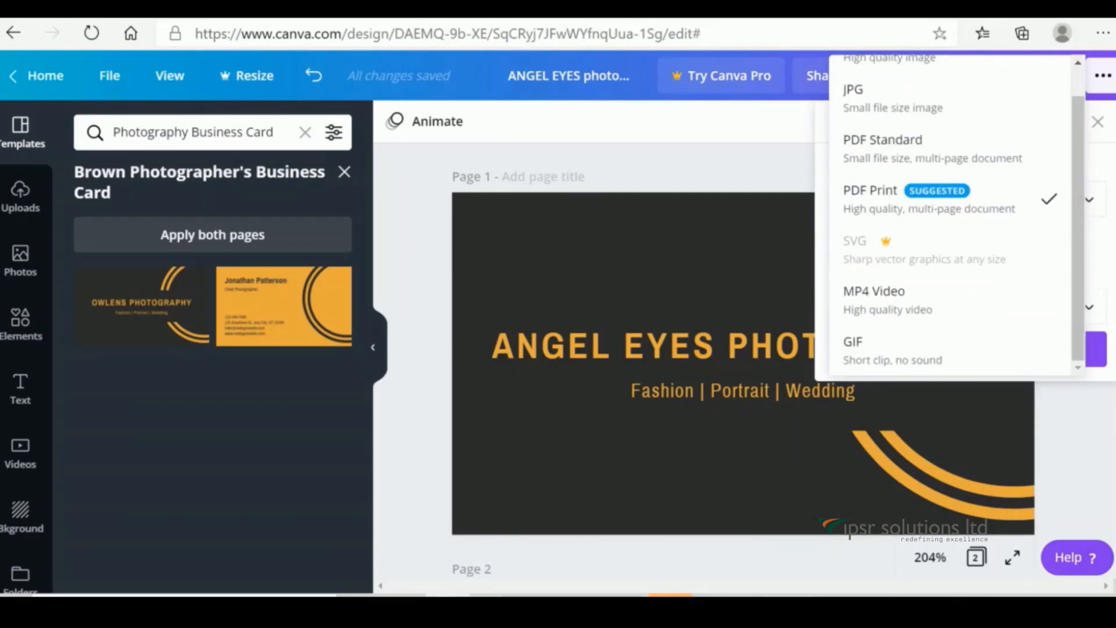
click(1110, 454)
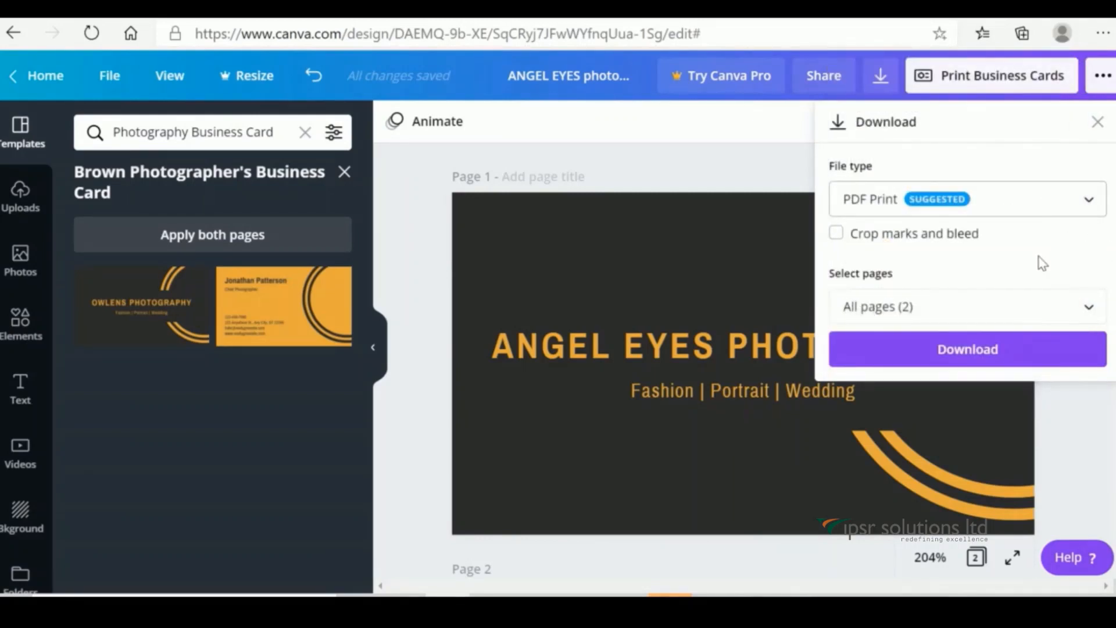
click(1090, 439)
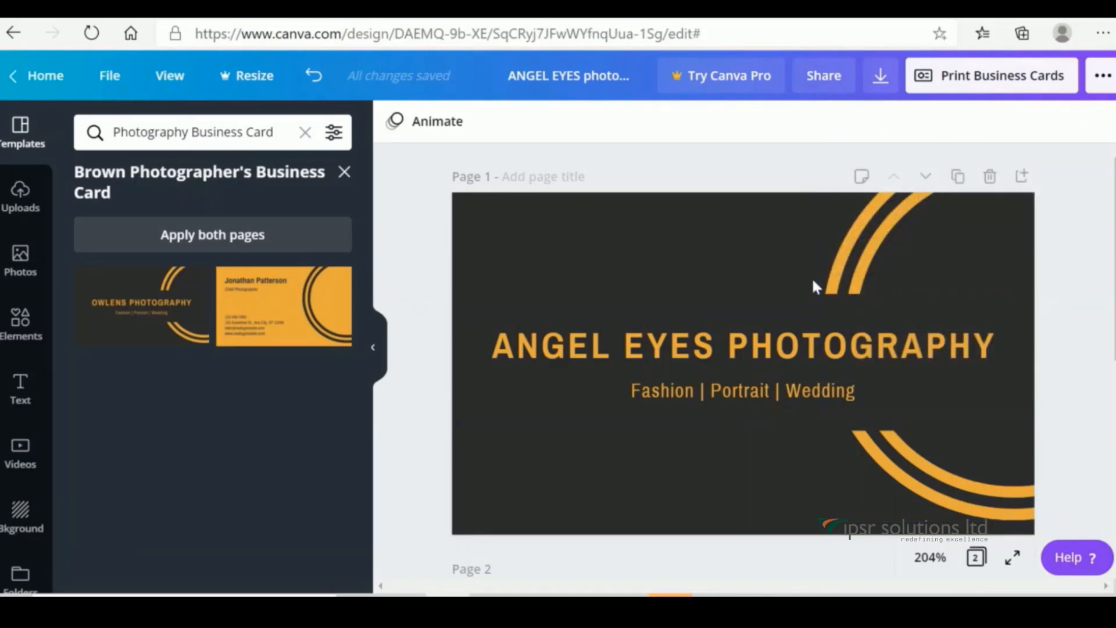
scroll(743, 360, down, 5)
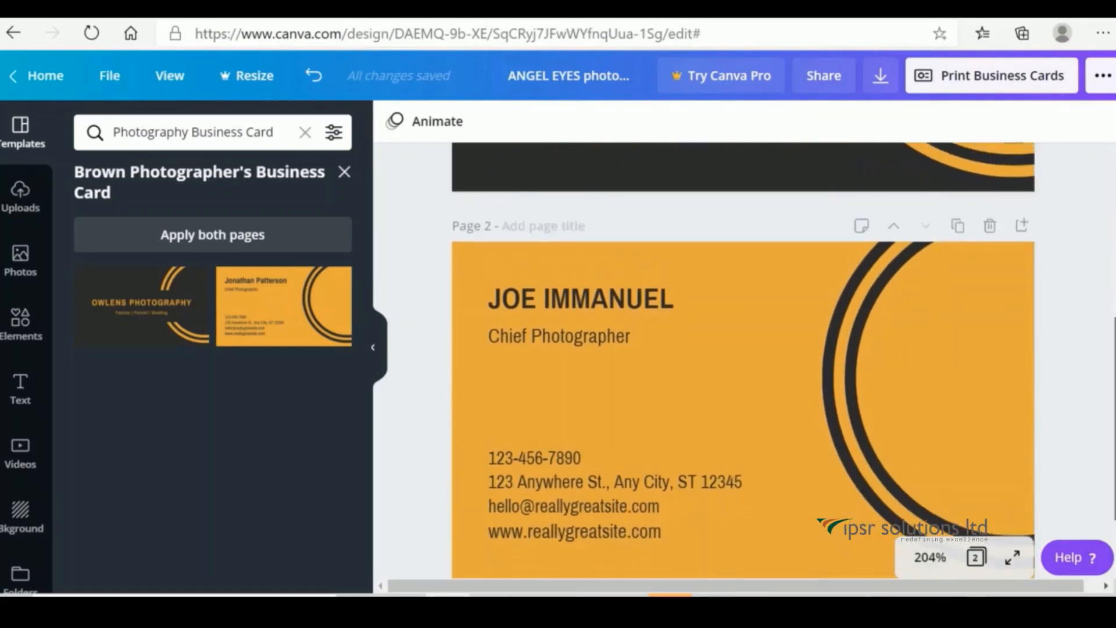
scroll(743, 361, up, 5)
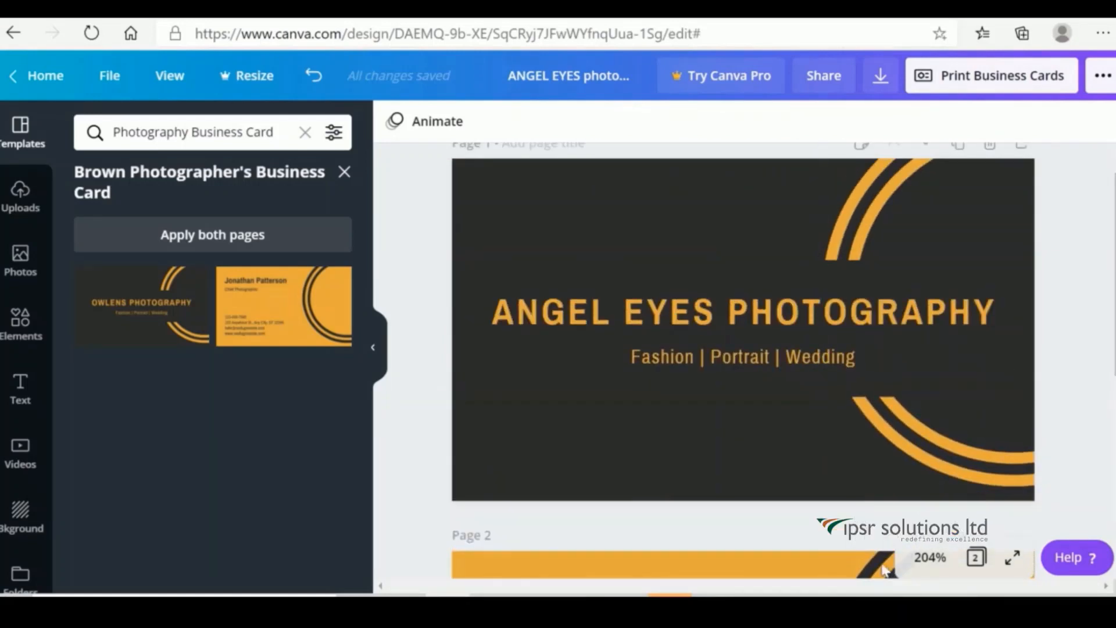